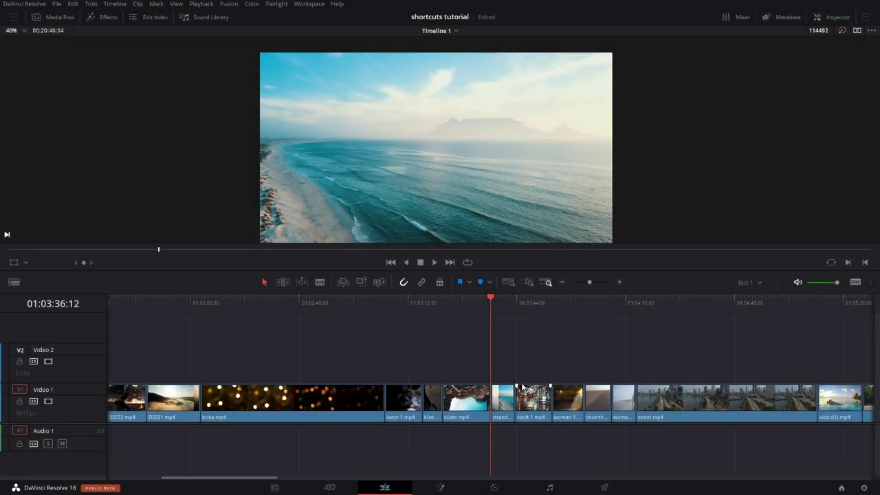
# - Scroll-zoom the timeline out to show far more of the edit, playhead at 01:00:00:00
pyautogui.scroll(-5, 521, 387)
pyautogui.scroll(3, 521, 387)
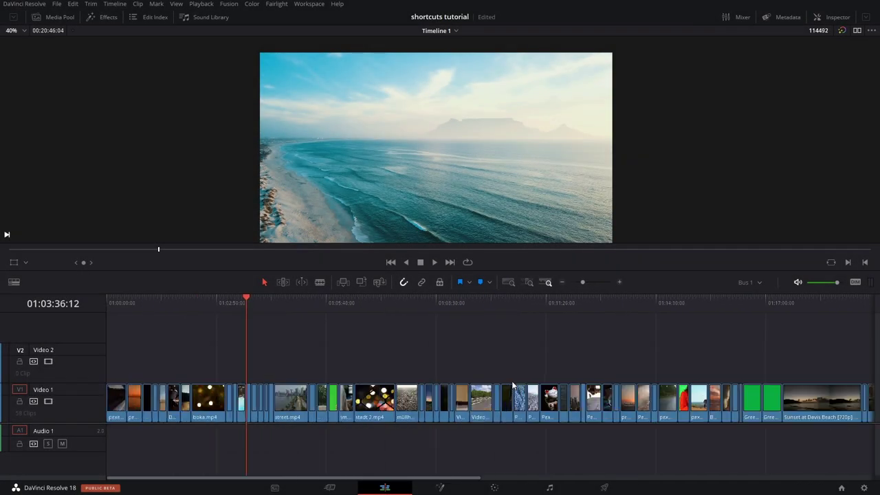
pyautogui.scroll(-3, 400, 389)
pyautogui.scroll(2, 401, 389)
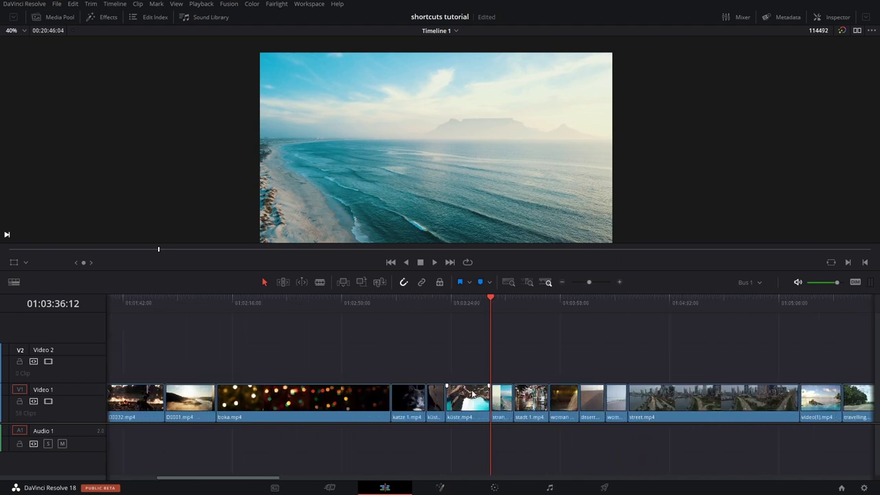
pyautogui.scroll(-3, 440, 390)
pyautogui.scroll(-2, 471, 390)
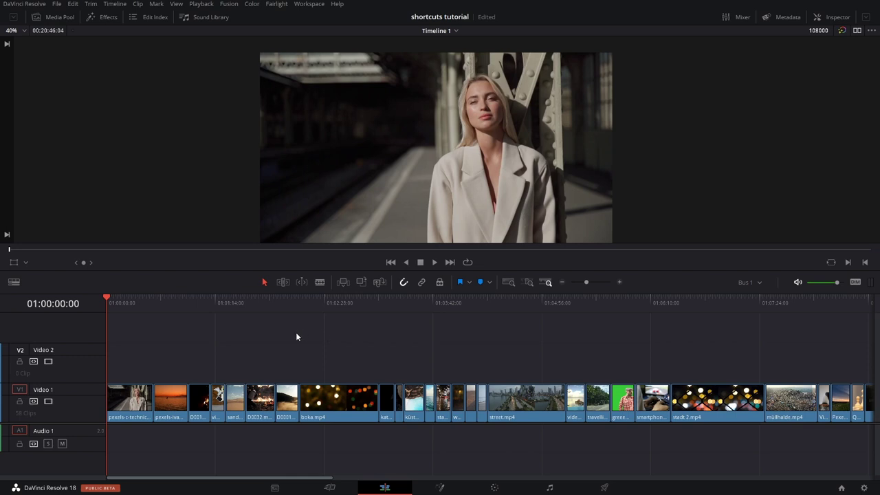
# - Play and stop the edit, then play forward at 2x, 4x and 8x before stopping
pyautogui.press('space')
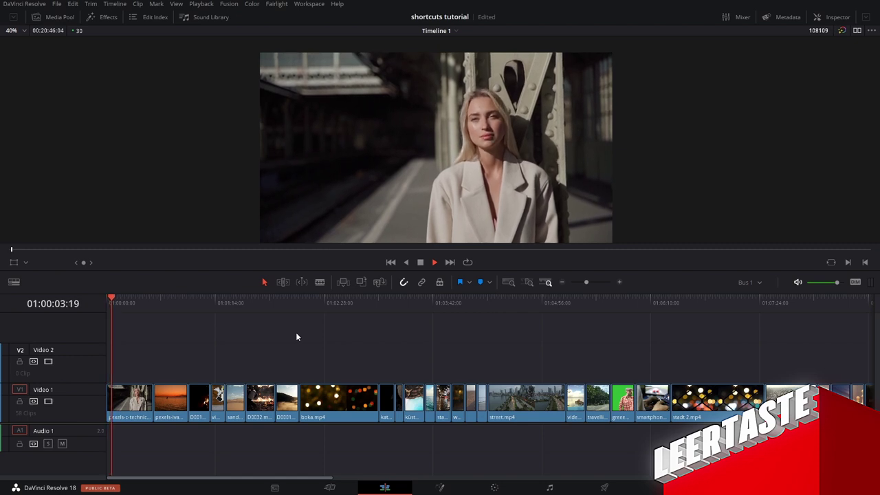
pyautogui.press('space')
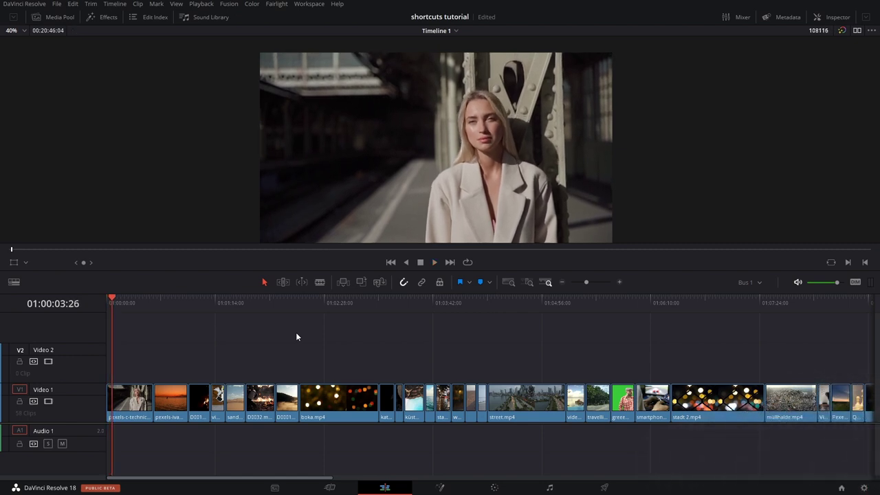
pyautogui.press('l')
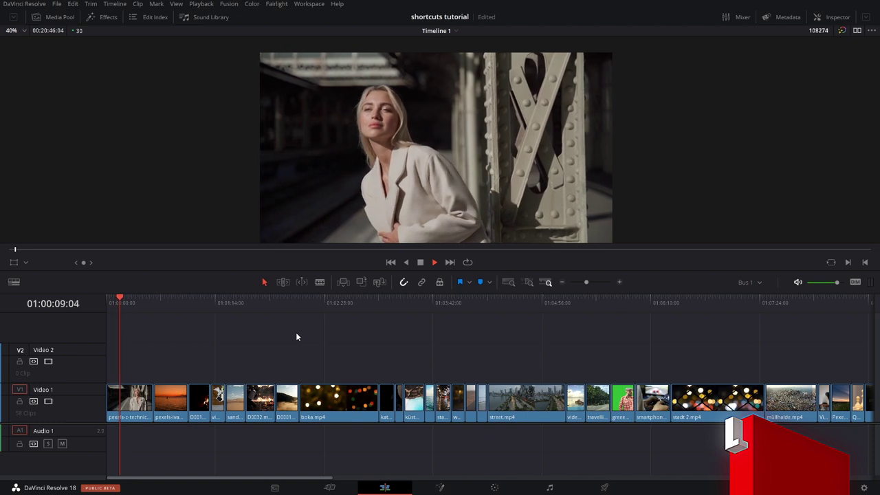
pyautogui.press('l')
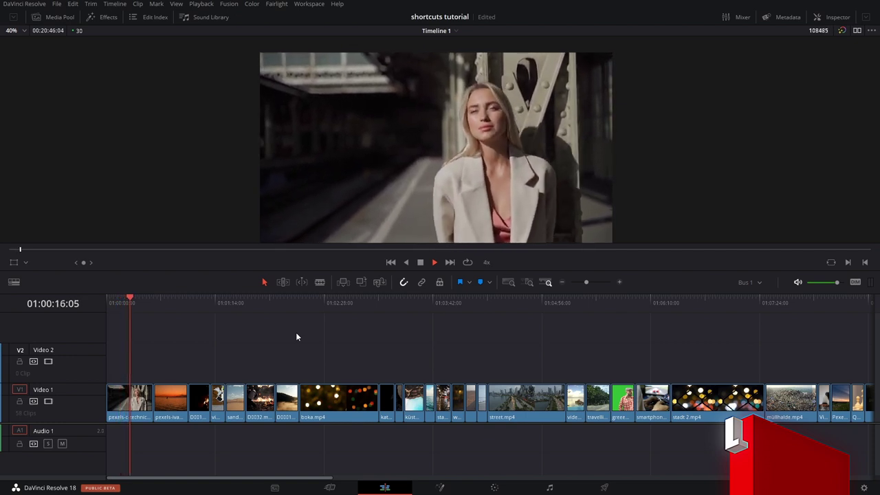
pyautogui.press('l')
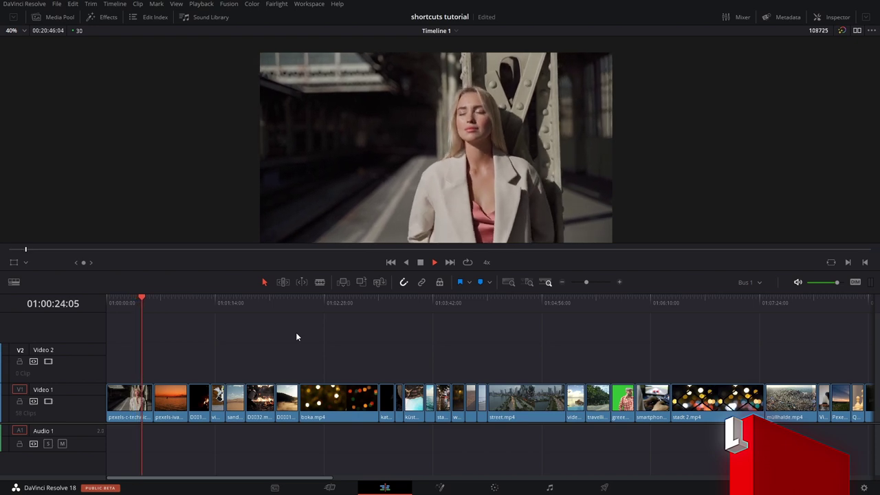
pyautogui.press('l')
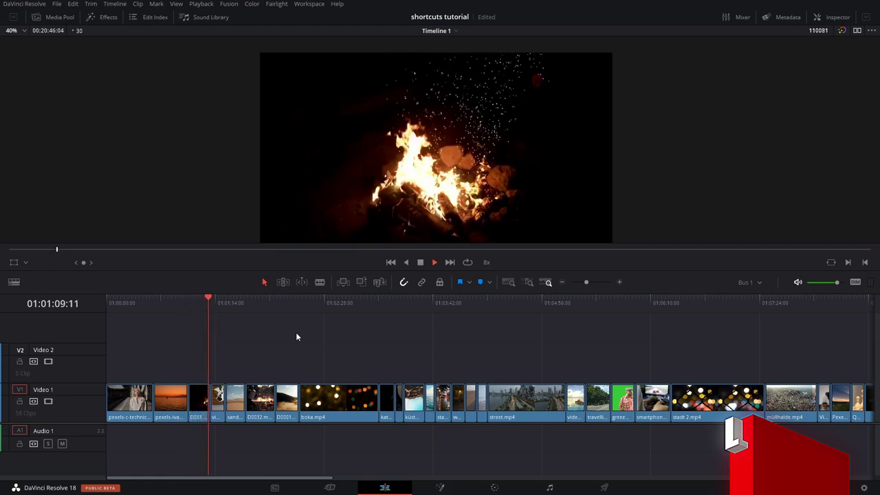
pyautogui.press('k')
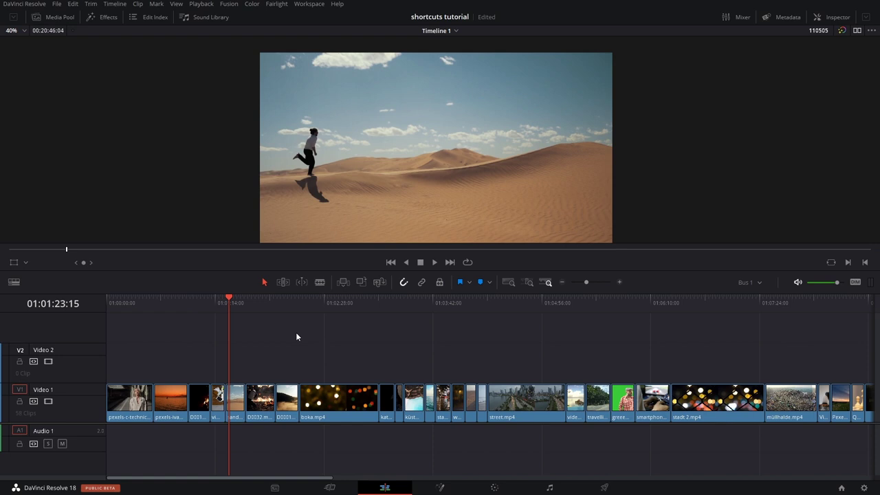
# - Play the timeline in reverse at increasing speeds, stopping at 01:00:57:27
pyautogui.press('j')
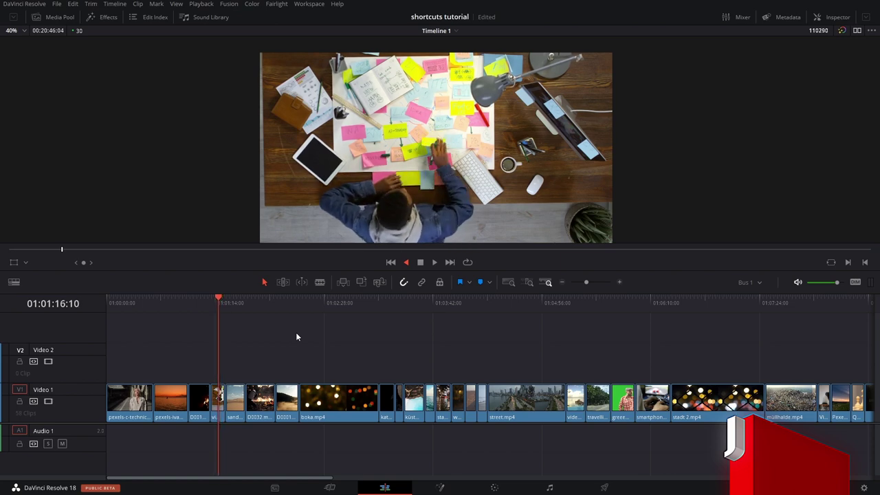
pyautogui.press('j')
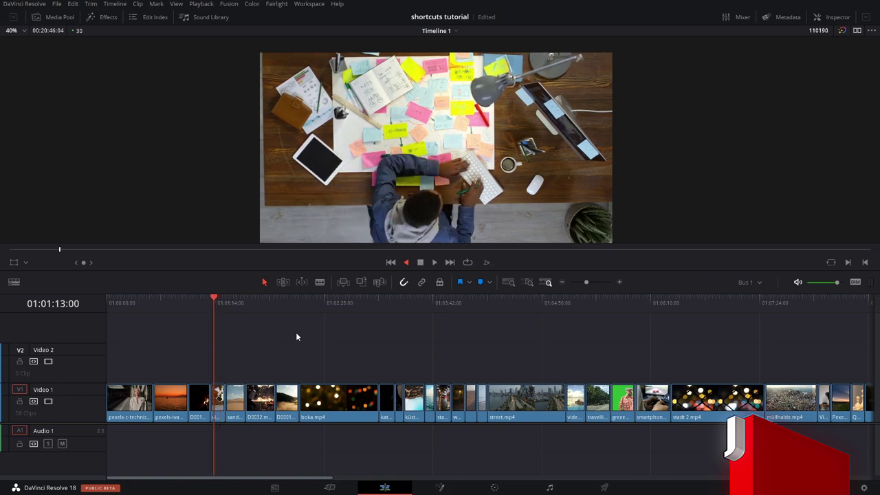
pyautogui.press('j')
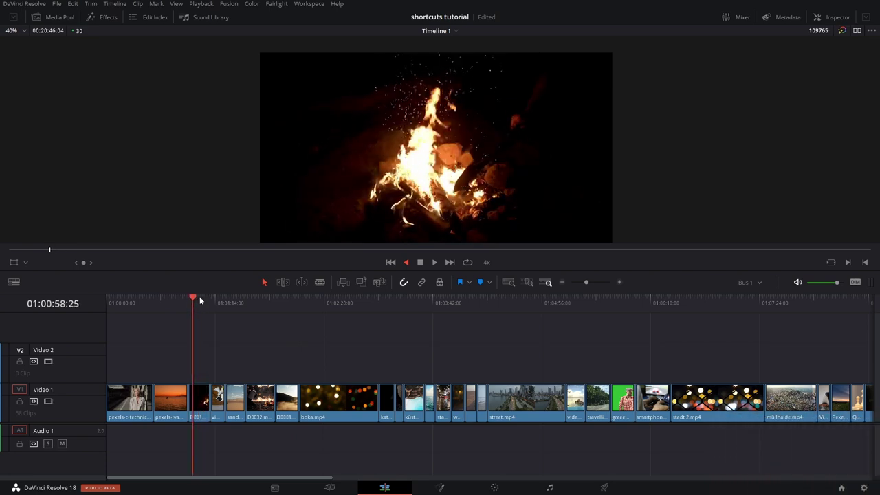
pyautogui.press('k')
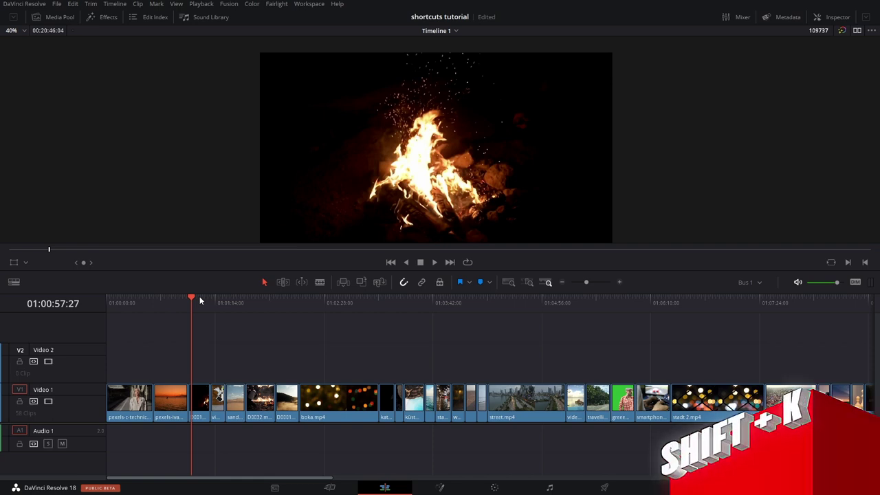
# - Play backward, stop, play forward, and stop at 01:00:53:23 on the sunset shot
pyautogui.hotkey('shift', 'k')
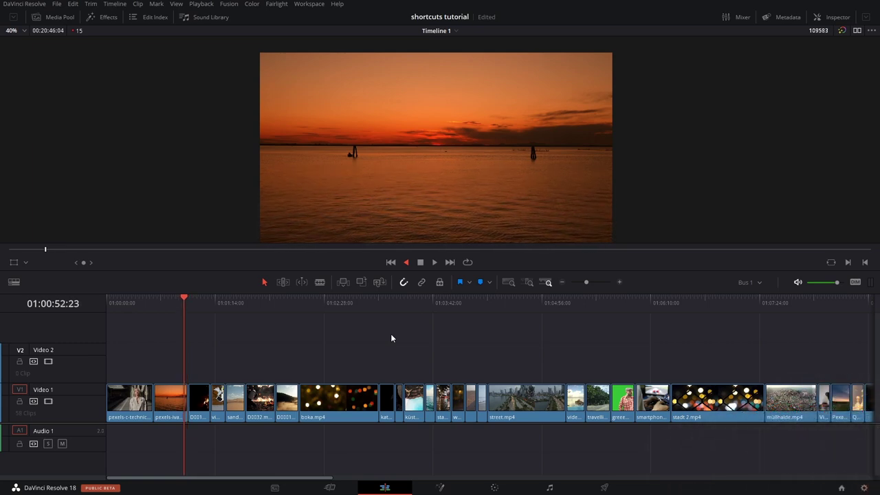
pyautogui.press('k')
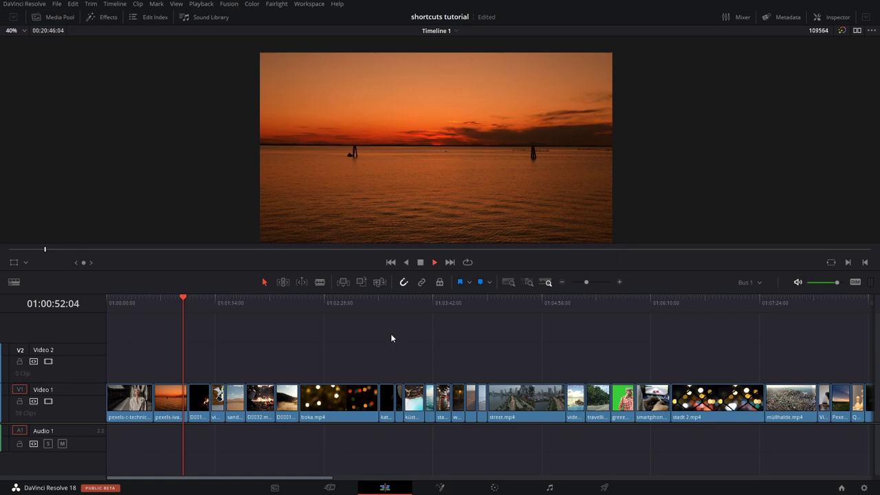
pyautogui.press('l')
pyautogui.press('k')
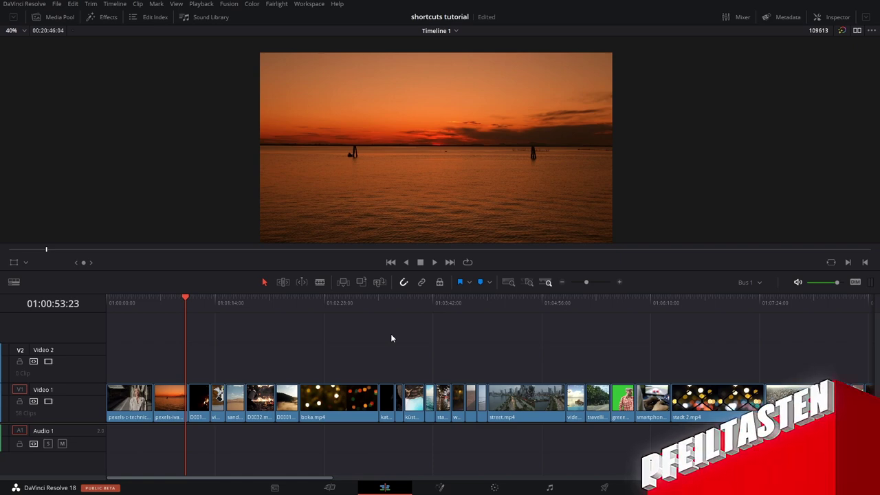
# - Step the playhead frame by frame around 01:01:46:26 with the Left/Right arrows
pyautogui.press('Left')
pyautogui.press('Left')
pyautogui.press('Left')
pyautogui.press('Left')
pyautogui.press('Left')
pyautogui.press('Left')
pyautogui.press('Left')
pyautogui.press('Left')
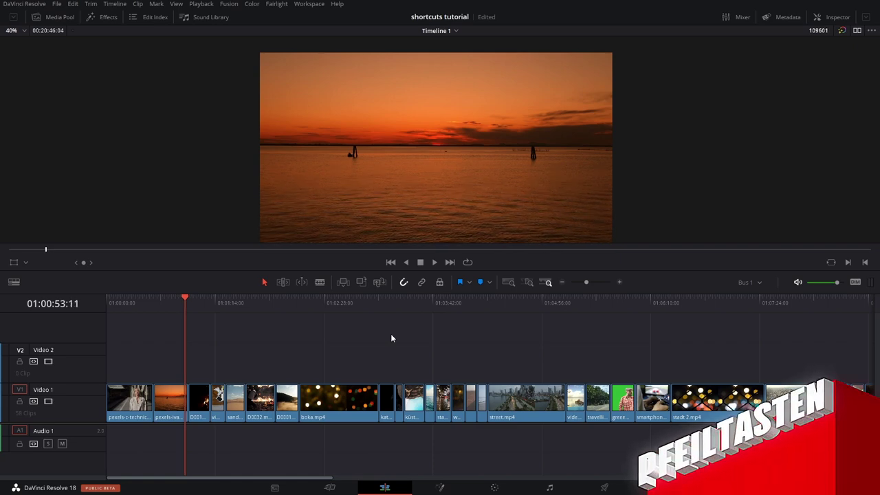
pyautogui.press('Left')
pyautogui.press('Left')
pyautogui.click(264, 309)
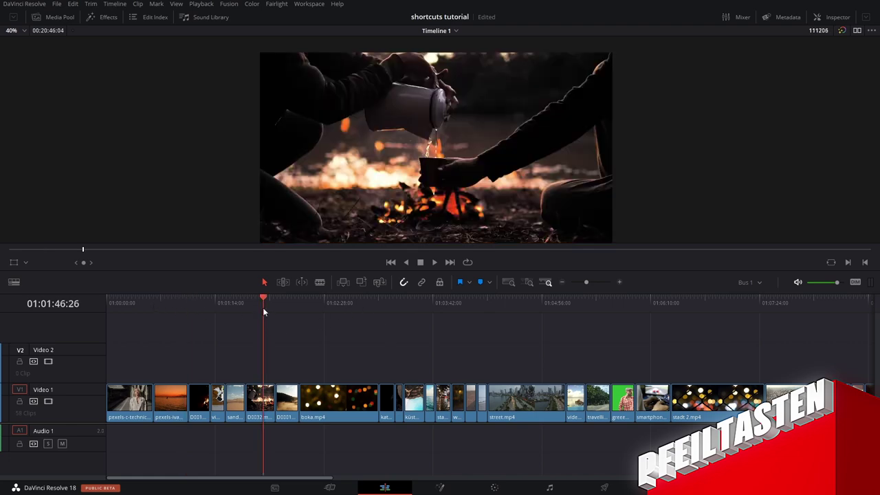
pyautogui.press('Left')
pyautogui.press('Left')
pyautogui.press('Left')
pyautogui.press('Left')
pyautogui.press('Left')
pyautogui.press('Left')
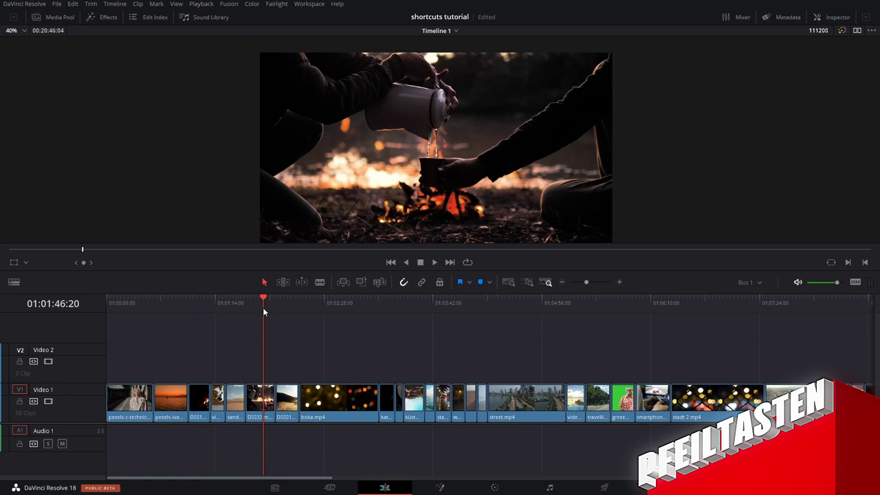
pyautogui.press('Left')
pyautogui.press('Left')
pyautogui.press('Left')
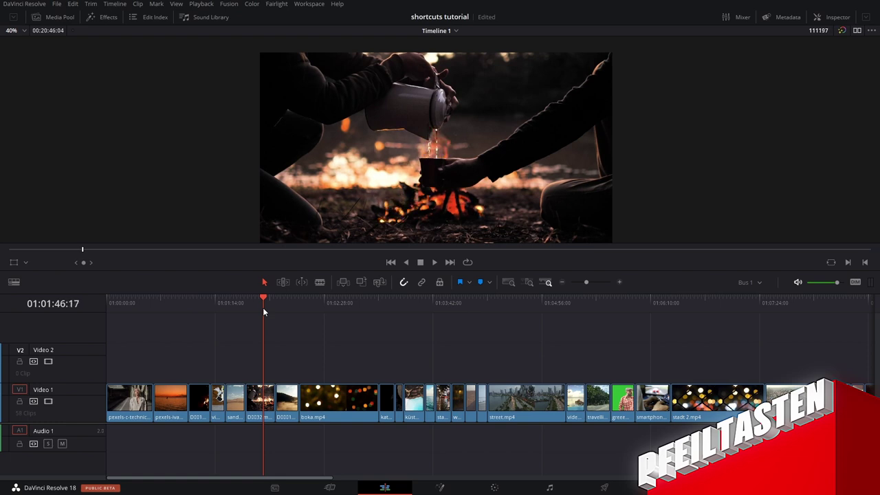
pyautogui.press('Right')
pyautogui.press('Right')
pyautogui.press('Right')
pyautogui.press('Right')
pyautogui.press('Right')
pyautogui.press('Right')
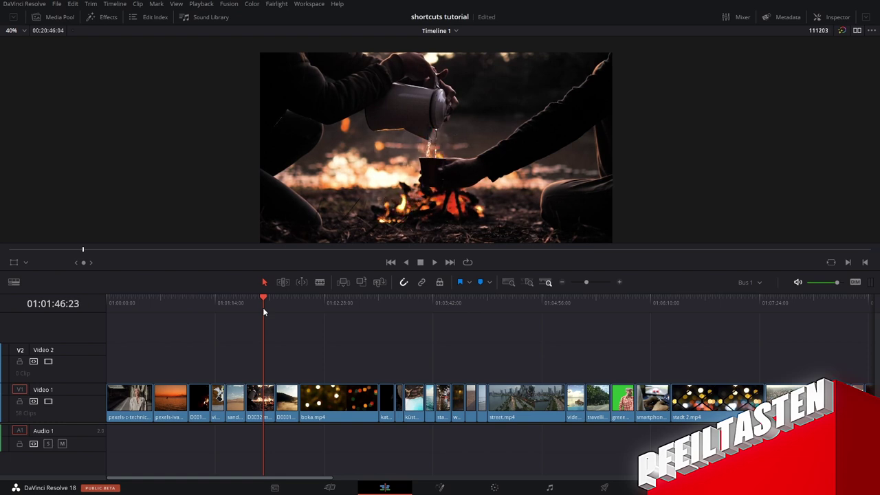
pyautogui.press('Right')
pyautogui.press('Right')
pyautogui.press('Right')
pyautogui.press('Right')
pyautogui.press('Right')
pyautogui.press('Right')
pyautogui.press('Right')
pyautogui.press('Right')
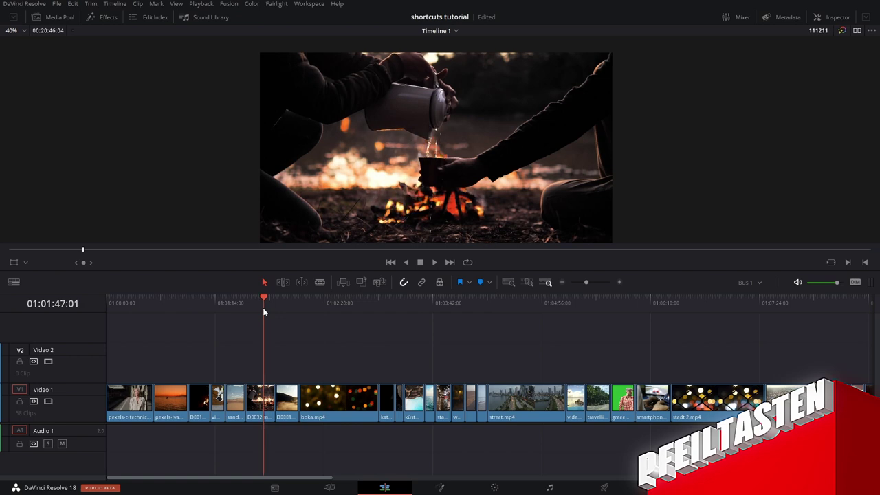
# - Jump edit to edit with the Up/Down arrows, ending at 01:03:36:12 on the aerial coastline shot
pyautogui.press('Up')
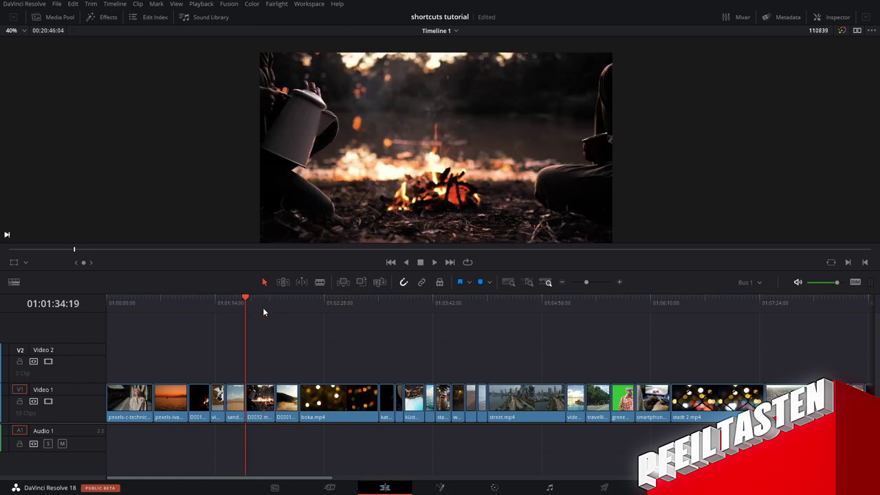
pyautogui.press('Up')
pyautogui.press('Up')
pyautogui.press('Up')
pyautogui.press('Up')
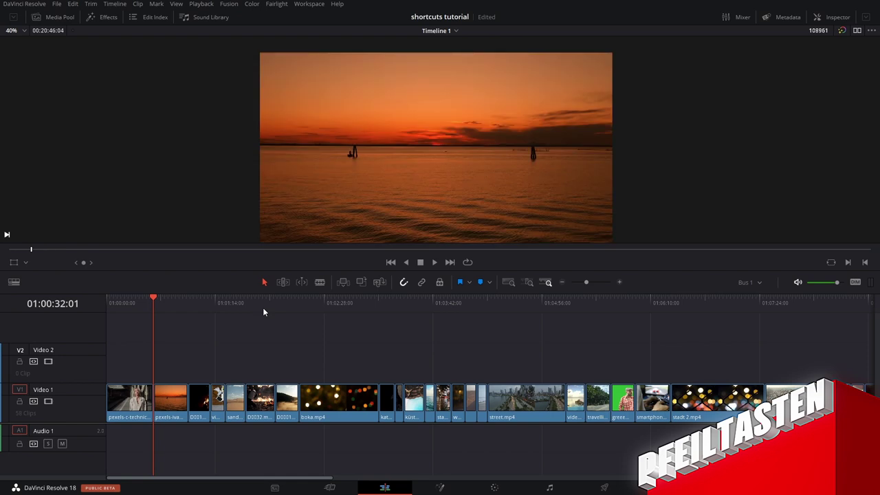
pyautogui.press('Down')
pyautogui.press('Down')
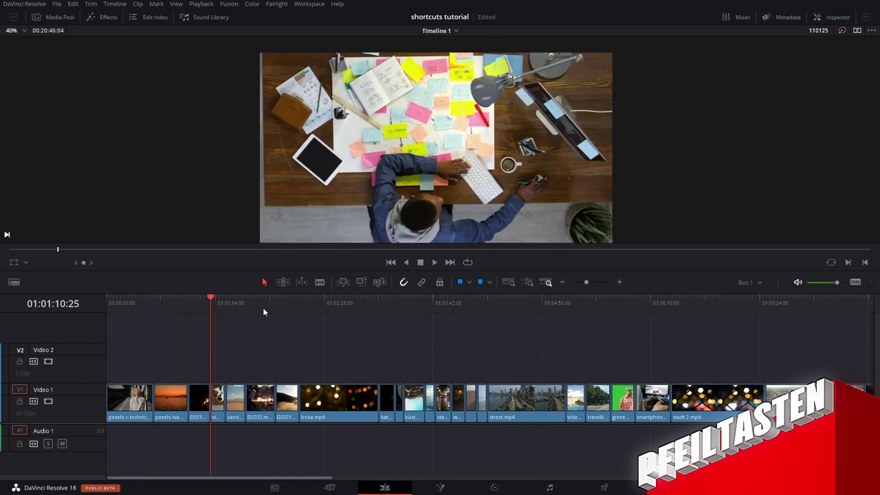
pyautogui.press('Down')
pyautogui.press('Down')
pyautogui.press('Down')
pyautogui.press('Down')
pyautogui.press('Down')
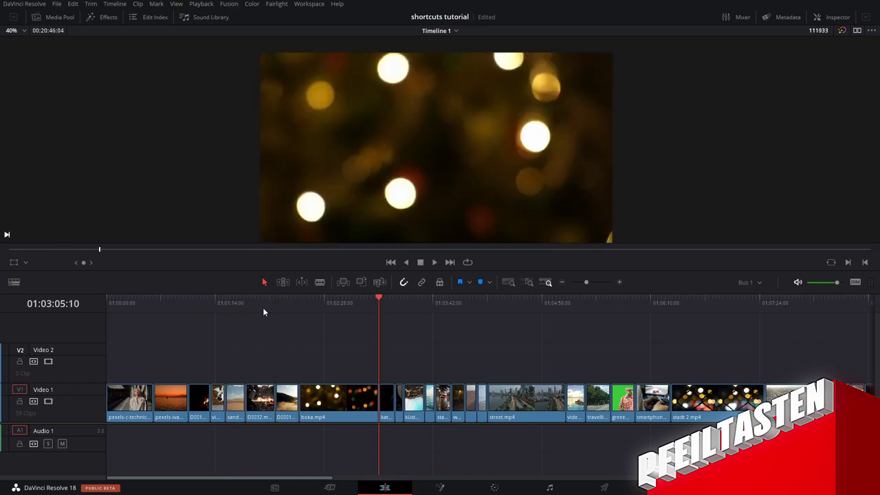
pyautogui.press('Down')
pyautogui.press('Down')
pyautogui.press('Down')
pyautogui.press('Down')
pyautogui.press('Down')
pyautogui.press('Down')
pyautogui.press('Up')
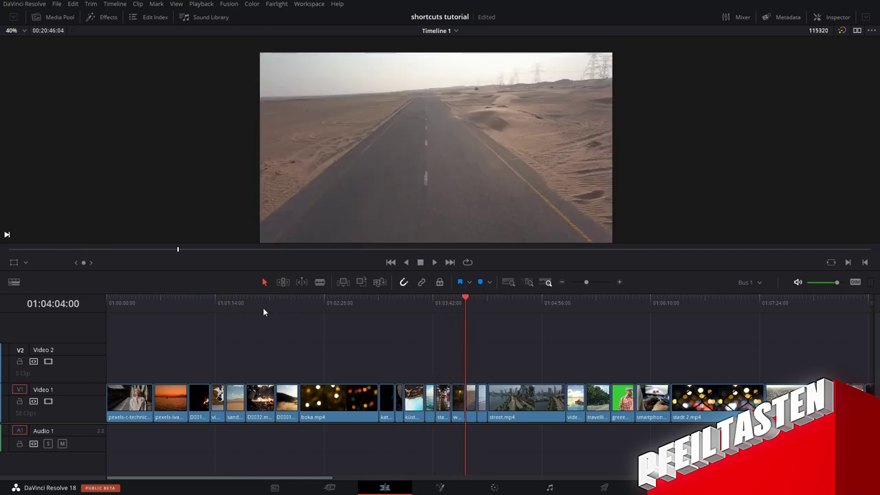
pyautogui.press('Up')
pyautogui.press('Up')
pyautogui.press('Down')
pyautogui.press('Up')
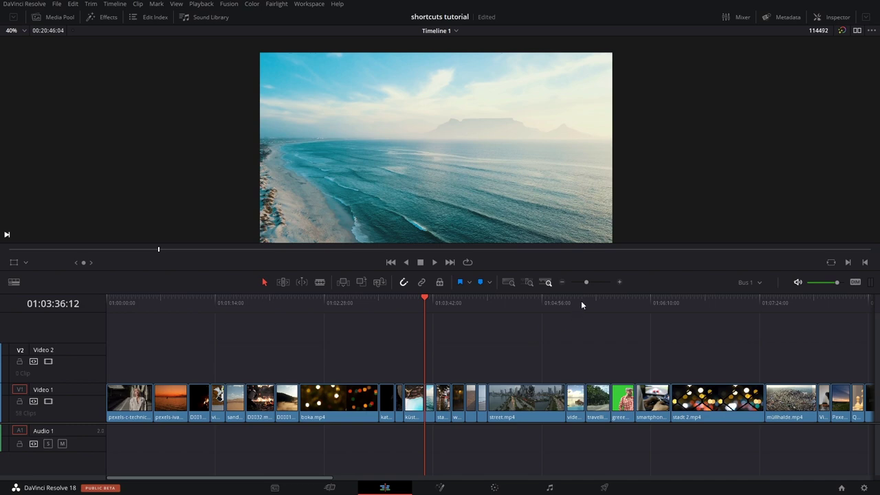
# - Zoom the timeline in with the zoom slider and Alt+scroll to widen the clips
pyautogui.moveTo(586, 282); pyautogui.dragTo(585, 282)
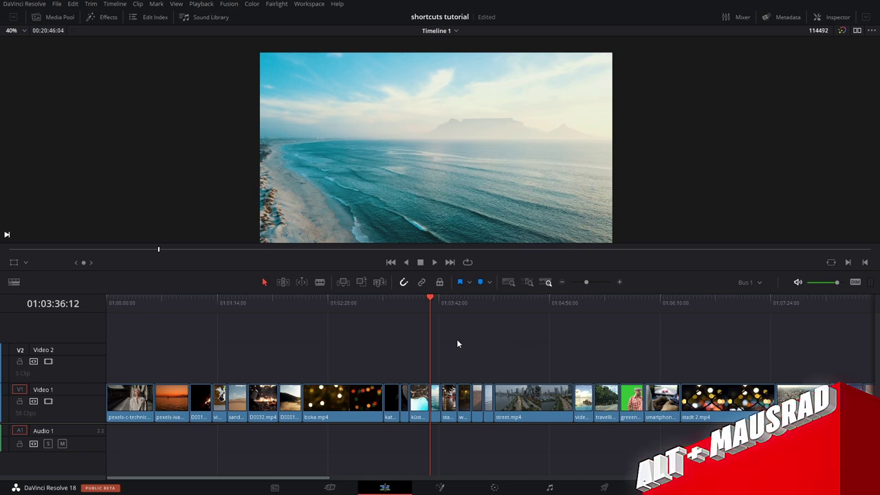
pyautogui.keyDown('alt'); pyautogui.scroll(3, 464, 358); pyautogui.keyUp('alt')
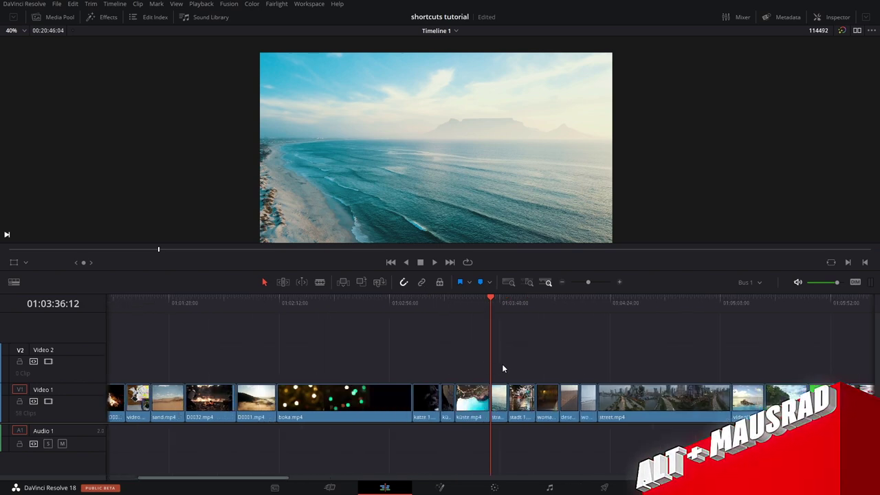
pyautogui.keyDown('alt'); pyautogui.scroll(1, 502, 390); pyautogui.keyUp('alt')
pyautogui.keyDown('alt'); pyautogui.scroll(1, 502, 389); pyautogui.keyUp('alt')
pyautogui.keyDown('alt'); pyautogui.scroll(1, 502, 389); pyautogui.keyUp('alt')
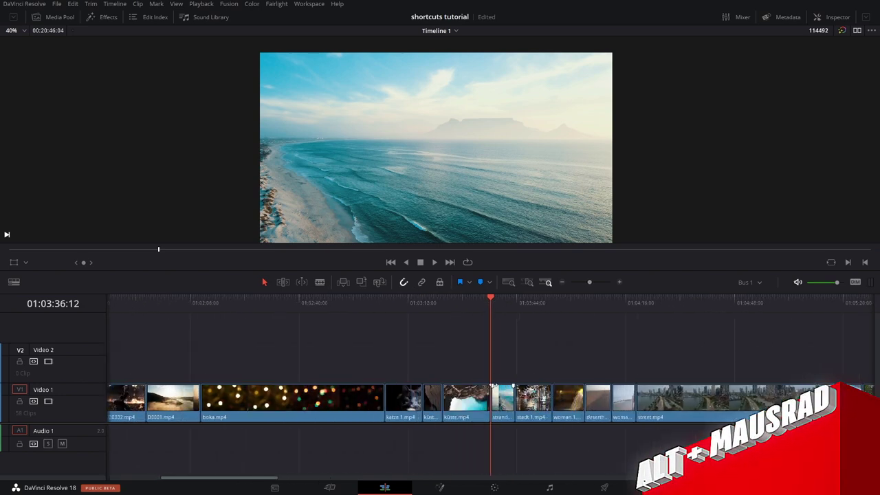
pyautogui.keyDown('alt'); pyautogui.scroll(1, 502, 389); pyautogui.keyUp('alt')
pyautogui.keyDown('alt'); pyautogui.scroll(1, 502, 389); pyautogui.keyUp('alt')
pyautogui.keyDown('alt'); pyautogui.scroll(2, 509, 389); pyautogui.keyUp('alt')
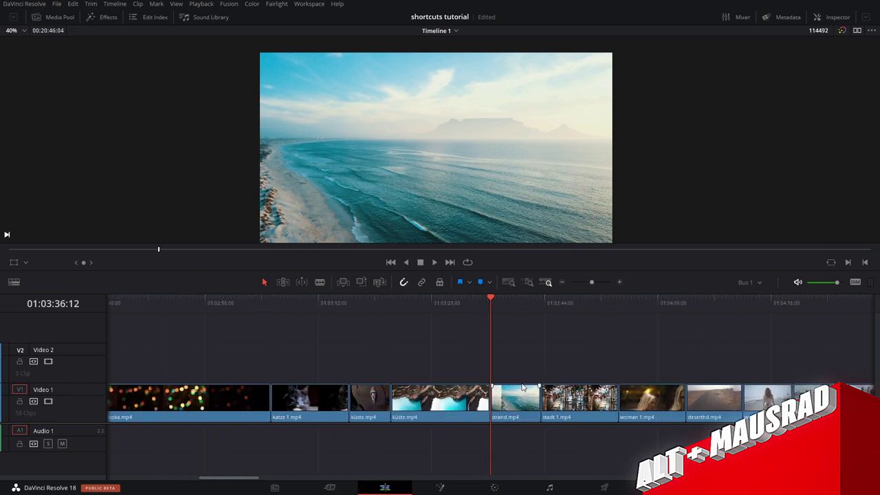
# - Settle the zoom on küste.mp4 and strand.mp4, then play and stop at 01:03:41:23
pyautogui.keyDown('alt'); pyautogui.scroll(-1, 522, 387); pyautogui.keyUp('alt')
pyautogui.keyDown('alt'); pyautogui.scroll(-1, 521, 386); pyautogui.keyUp('alt')
pyautogui.keyDown('alt'); pyautogui.scroll(-2, 521, 385); pyautogui.keyUp('alt')
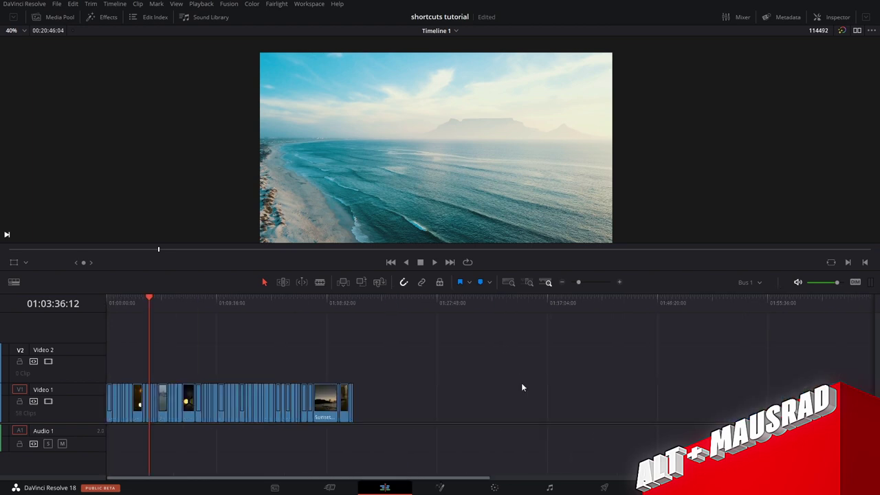
pyautogui.keyDown('alt'); pyautogui.scroll(1, 512, 385); pyautogui.keyUp('alt')
pyautogui.keyDown('alt'); pyautogui.scroll(2, 513, 388); pyautogui.keyUp('alt')
pyautogui.keyDown('alt'); pyautogui.scroll(1, 514, 392); pyautogui.keyUp('alt')
pyautogui.keyDown('alt'); pyautogui.scroll(1, 516, 396); pyautogui.keyUp('alt')
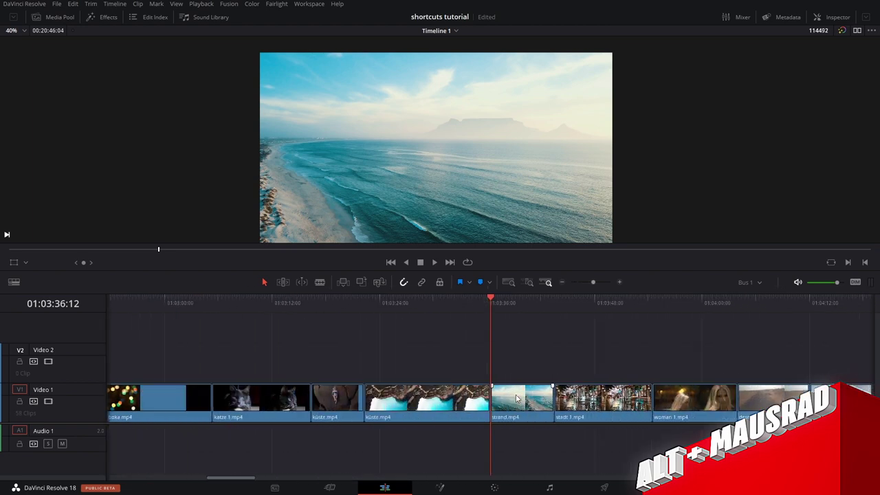
pyautogui.keyDown('alt'); pyautogui.scroll(1, 517, 398); pyautogui.keyUp('alt')
pyautogui.keyDown('alt'); pyautogui.scroll(1, 544, 338); pyautogui.keyUp('alt')
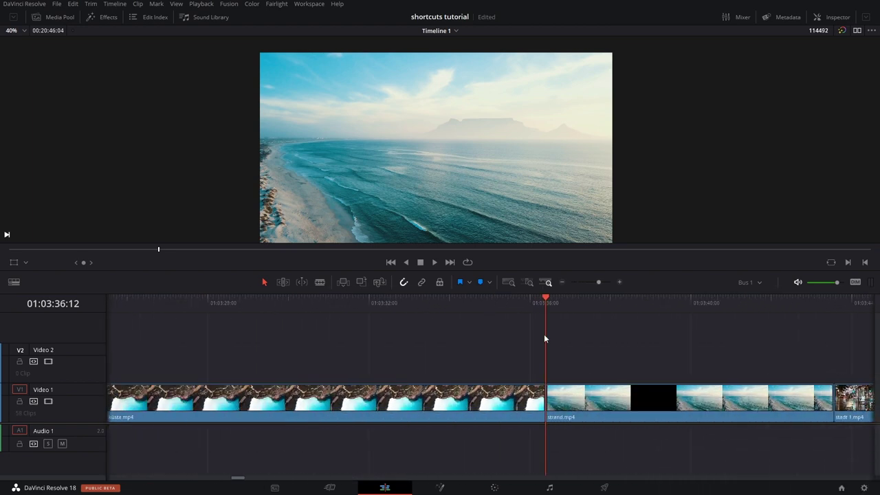
pyautogui.press('space')
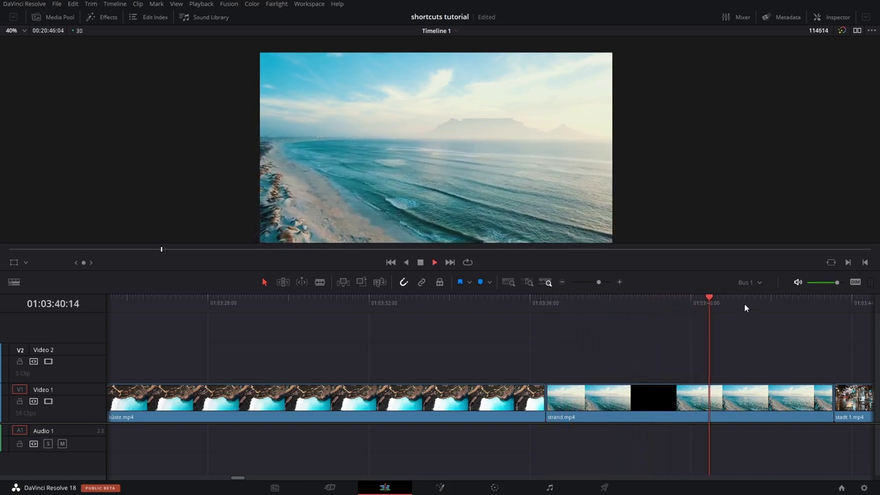
pyautogui.press('space')
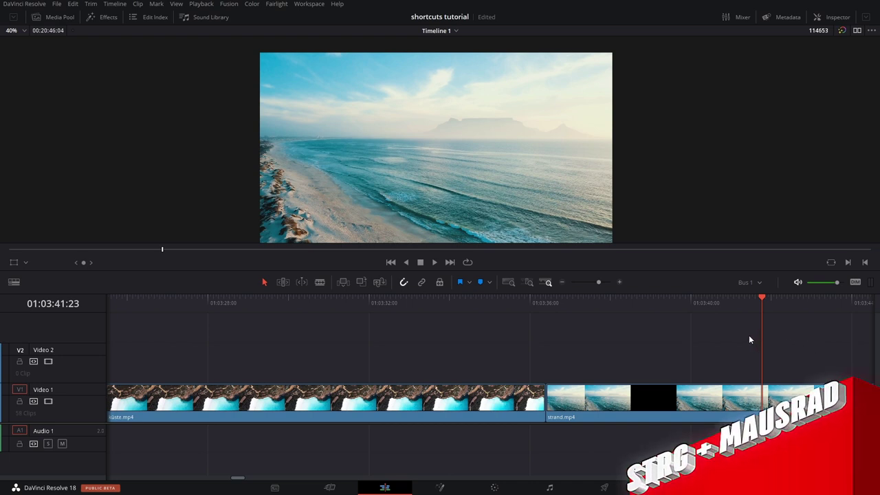
# - Pan the timeline right and scrub the playhead into stadt 1.mp4
pyautogui.keyDown('ctrl'); pyautogui.hscroll(2, 749, 335); pyautogui.keyUp('ctrl')
pyautogui.keyDown('ctrl'); pyautogui.hscroll(4, 748, 334); pyautogui.keyUp('ctrl')
pyautogui.keyDown('ctrl'); pyautogui.hscroll(1, 749, 337); pyautogui.keyUp('ctrl')
pyautogui.keyDown('ctrl'); pyautogui.hscroll(3, 675, 338); pyautogui.keyUp('ctrl')
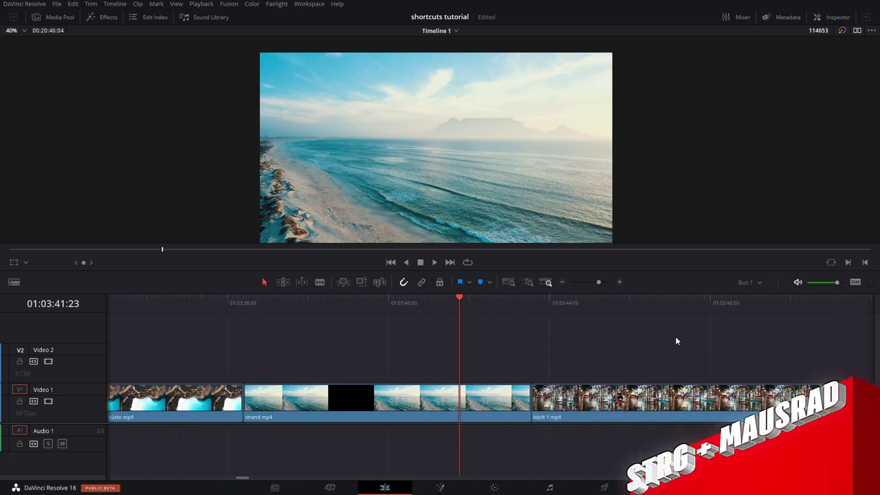
pyautogui.keyDown('ctrl'); pyautogui.hscroll(5, 666, 340); pyautogui.keyUp('ctrl')
pyautogui.keyDown('ctrl'); pyautogui.hscroll(6, 666, 341); pyautogui.keyUp('ctrl')
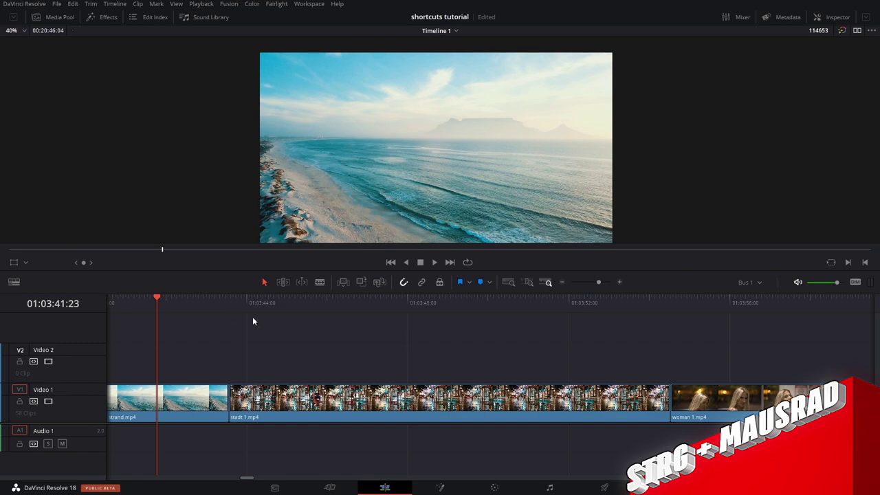
pyautogui.moveTo(448, 306); pyautogui.dragTo(529, 306)
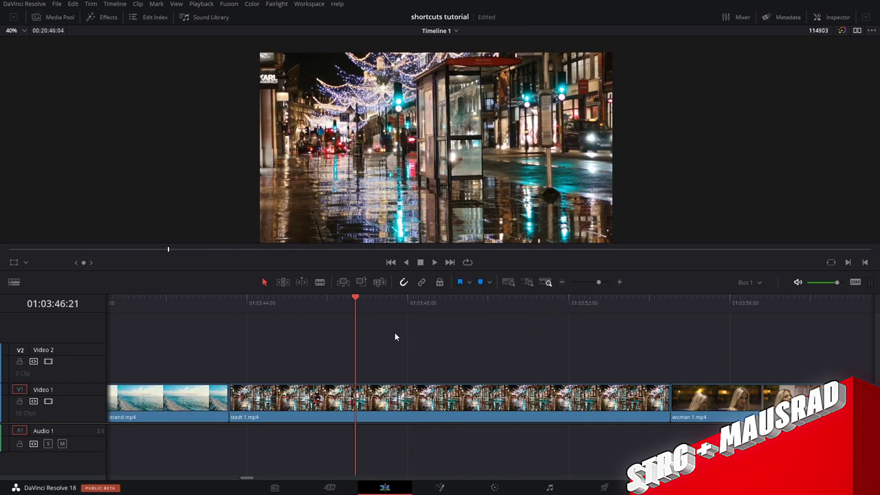
pyautogui.moveTo(473, 309); pyautogui.dragTo(447, 337)
# - Zoom out slightly and park the playhead at 01:03:48:12 inside stadt 1.mp4
pyautogui.hscroll(-2, 459, 354)
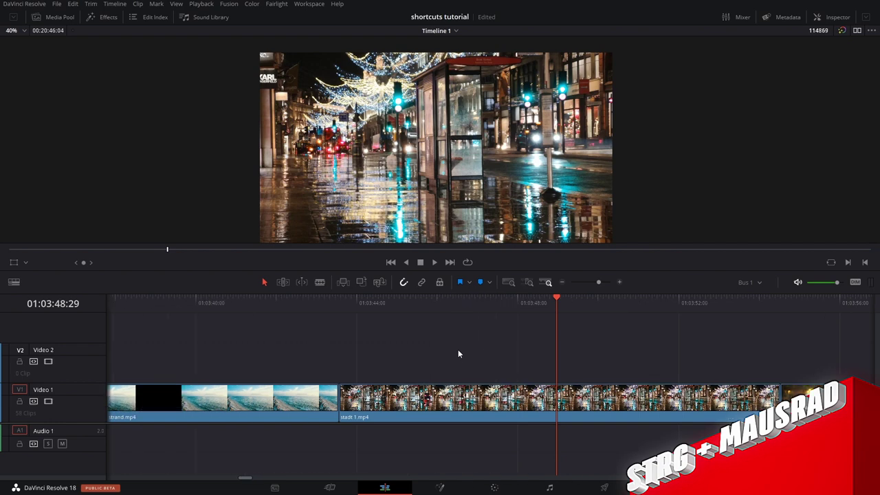
pyautogui.hscroll(1, 540, 323)
pyautogui.hscroll(4, 540, 323)
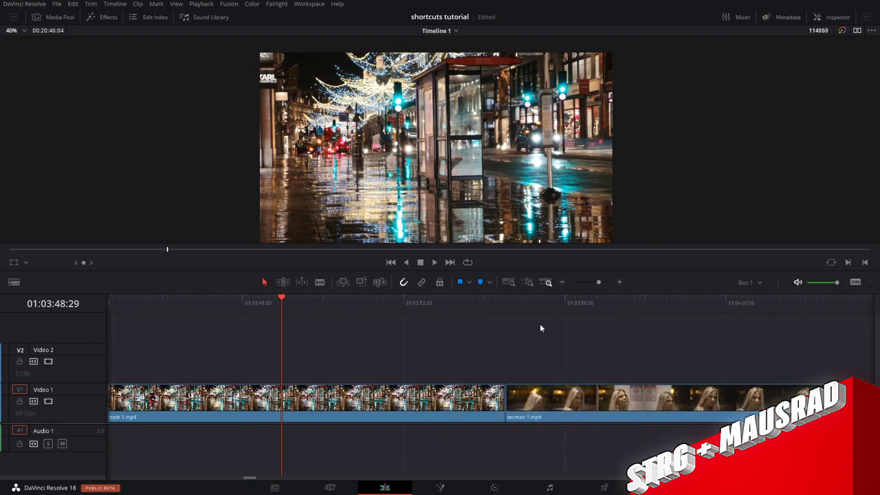
pyautogui.hscroll(-3, 541, 323)
pyautogui.hscroll(-1, 543, 324)
pyautogui.hscroll(5, 543, 327)
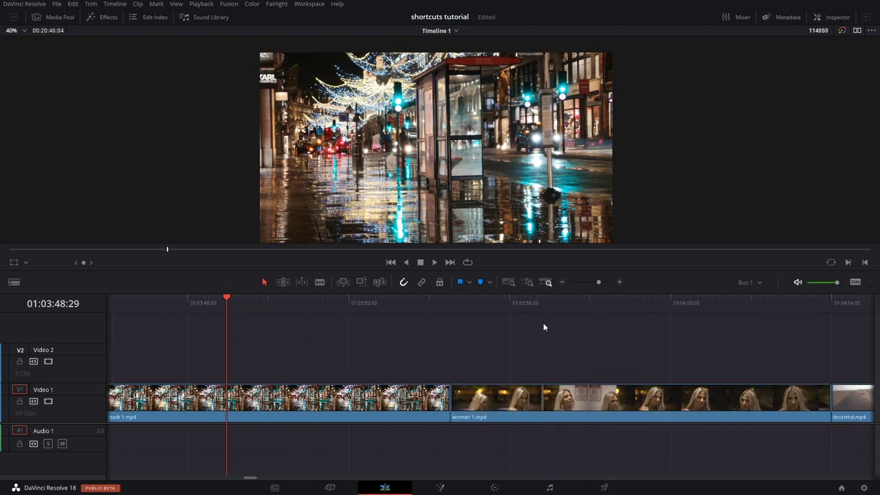
pyautogui.hotkey('ctrl', '-')
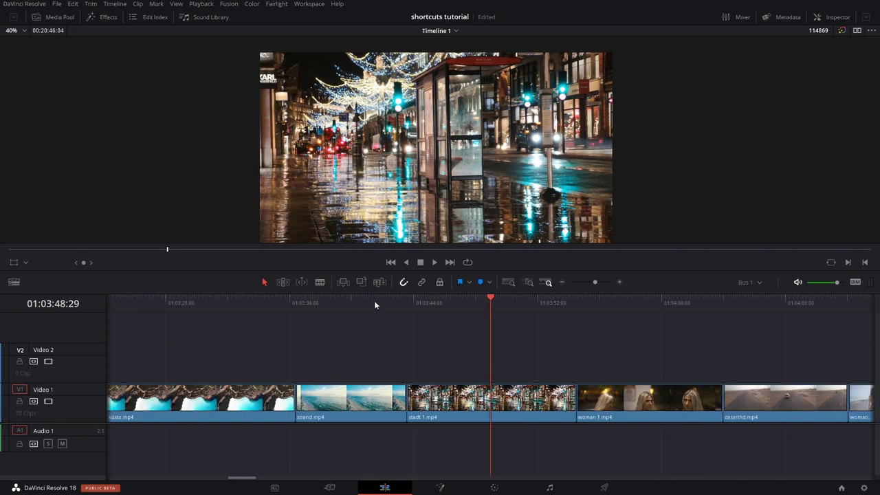
pyautogui.moveTo(406, 302); pyautogui.dragTo(502, 316)
pyautogui.hscroll(-1, 505, 318)
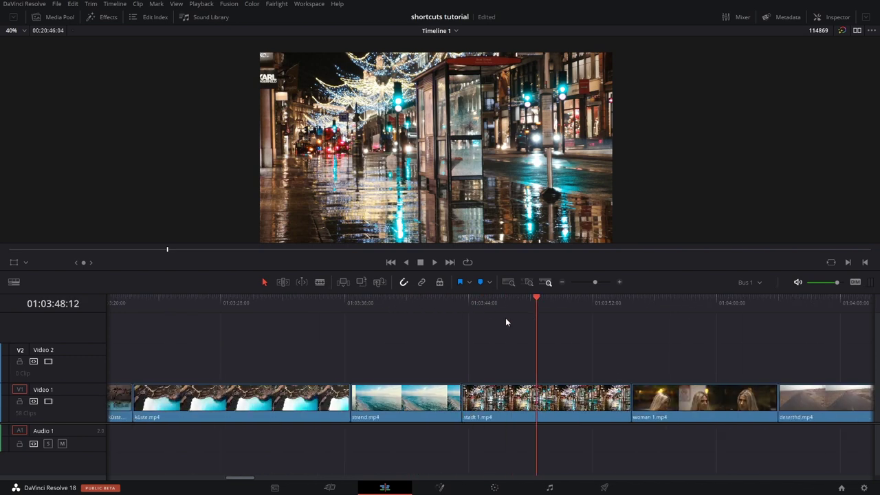
pyautogui.hscroll(-1, 506, 318)
pyautogui.hscroll(3, 520, 319)
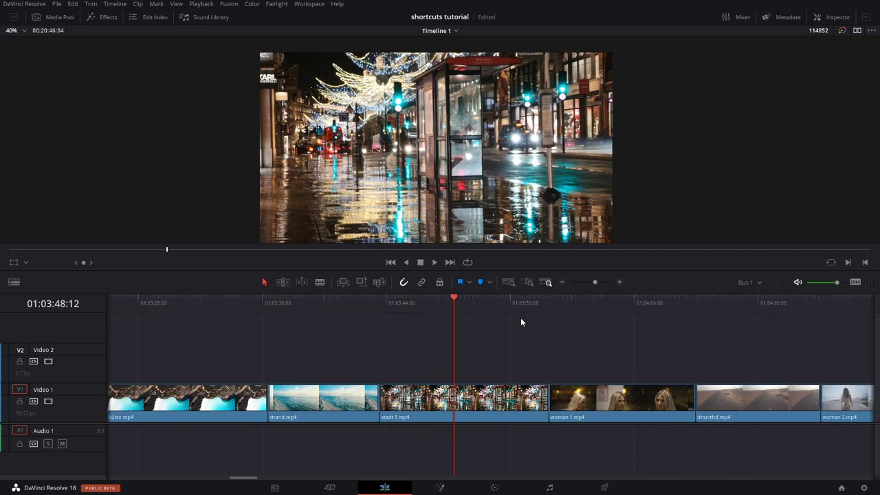
pyautogui.hscroll(-1, 498, 319)
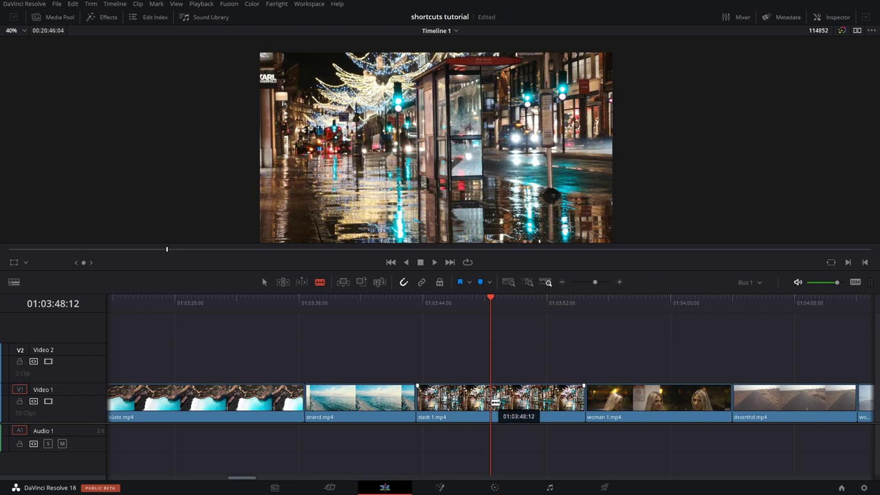
pyautogui.hotkey('ctrl', 'b')
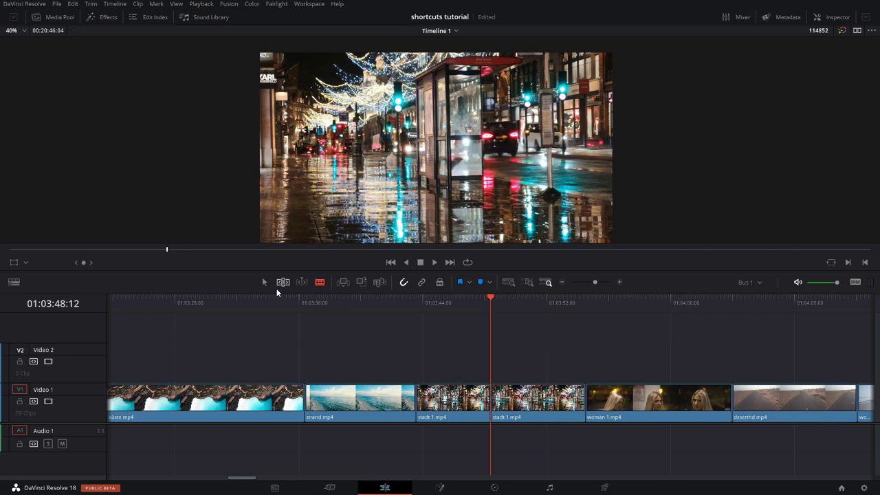
pyautogui.hotkey('ctrl', 's')
pyautogui.moveTo(509, 301); pyautogui.dragTo(537, 302)
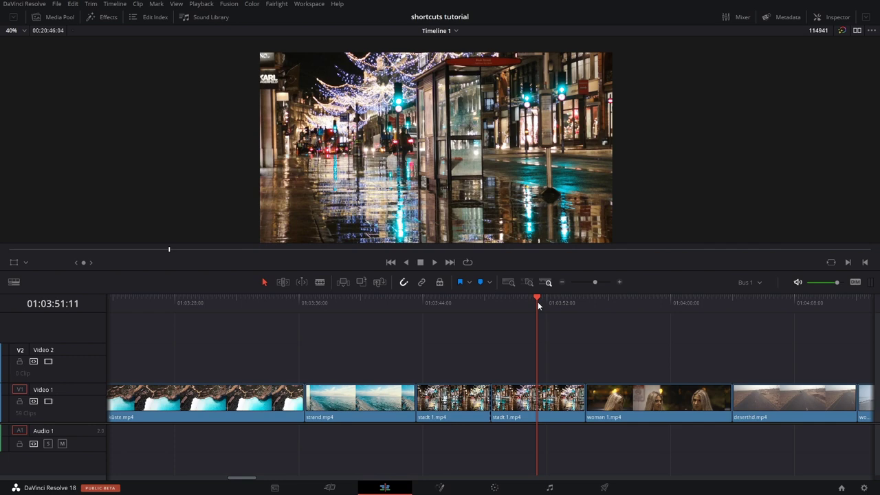
pyautogui.hotkey('ctrl', 'b')
pyautogui.click(448, 303)
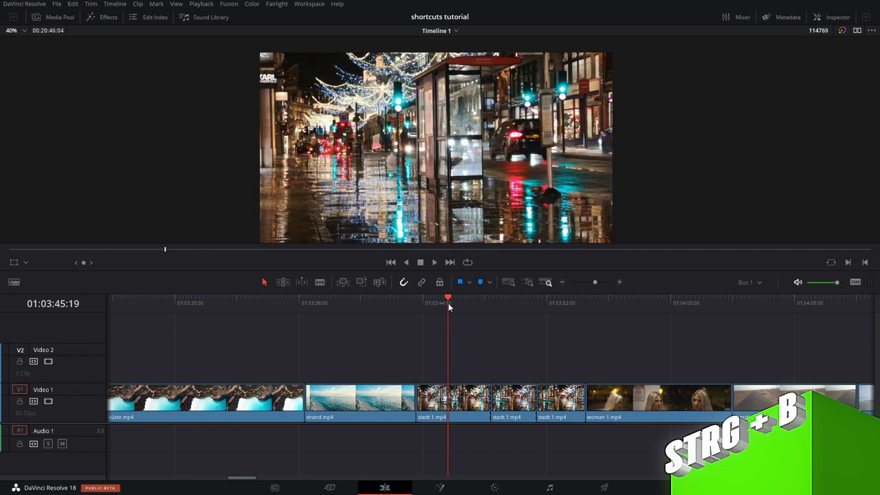
pyautogui.hotkey('ctrl', 'b')
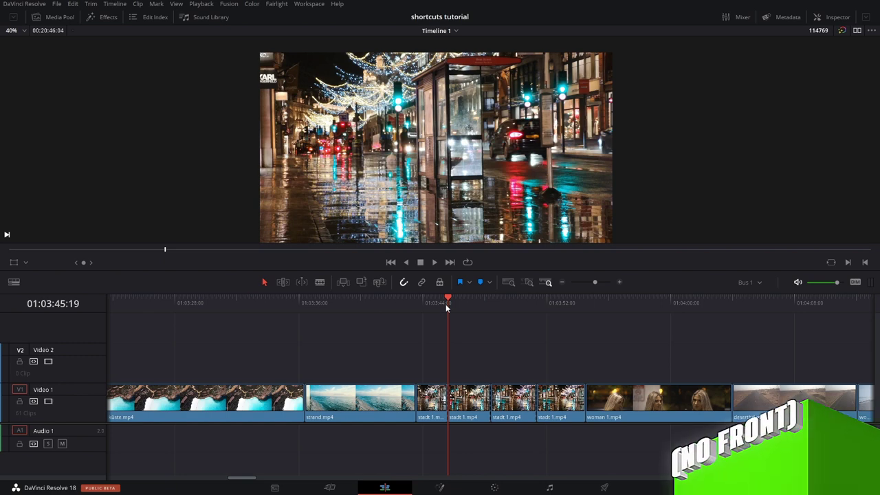
# - Open Keyboard Customization and inspect the A key and Ctrl-modified shortcuts
pyautogui.click(38, 4)
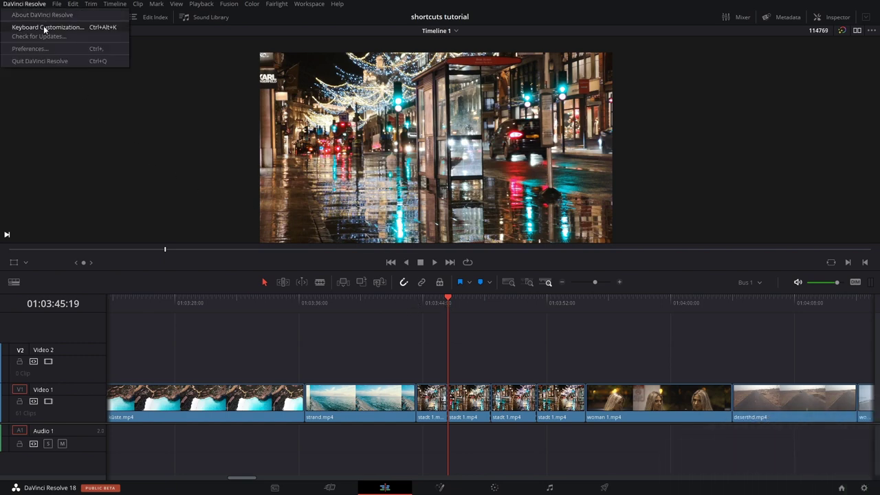
pyautogui.click(43, 27)
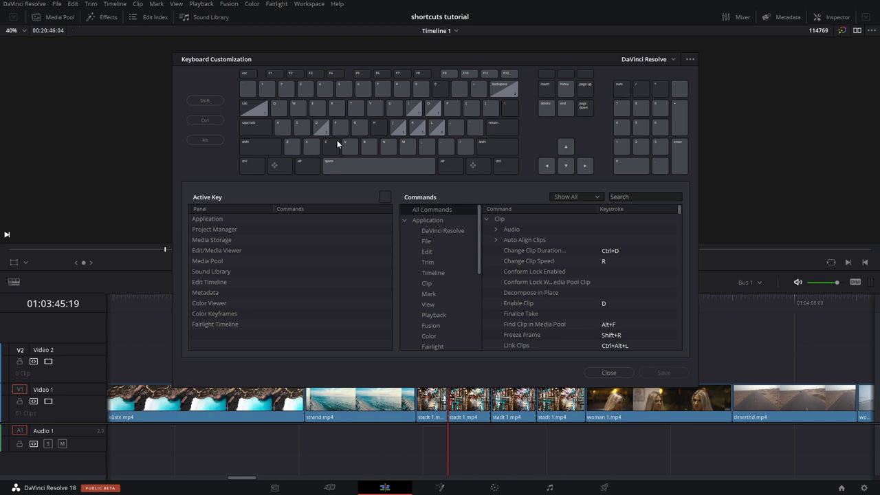
pyautogui.click(283, 126)
pyautogui.click(252, 167)
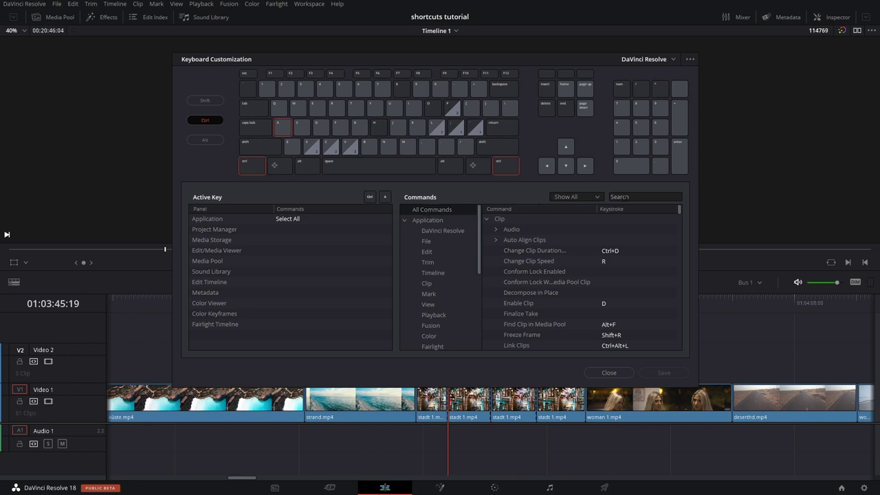
# - Filter commands for 'split' and remove Split Clip's Ctrl+\ shortcut
pyautogui.click(623, 198)
pyautogui.write('split')
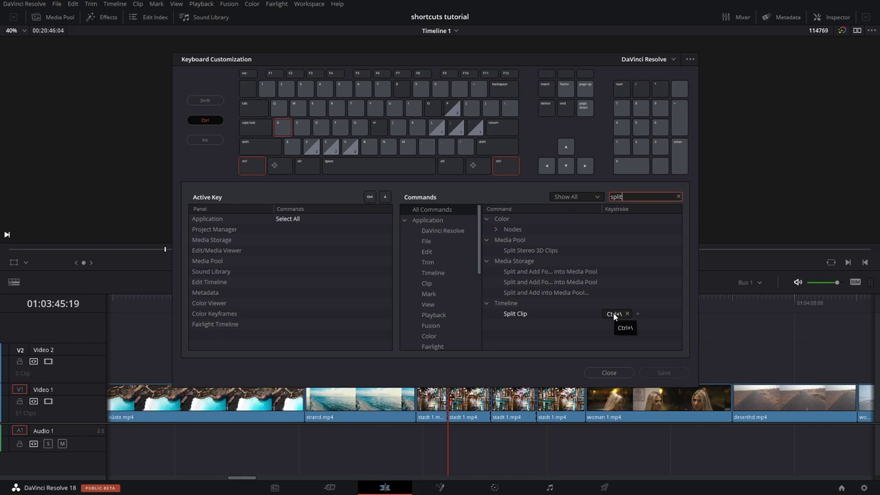
pyautogui.click(369, 147)
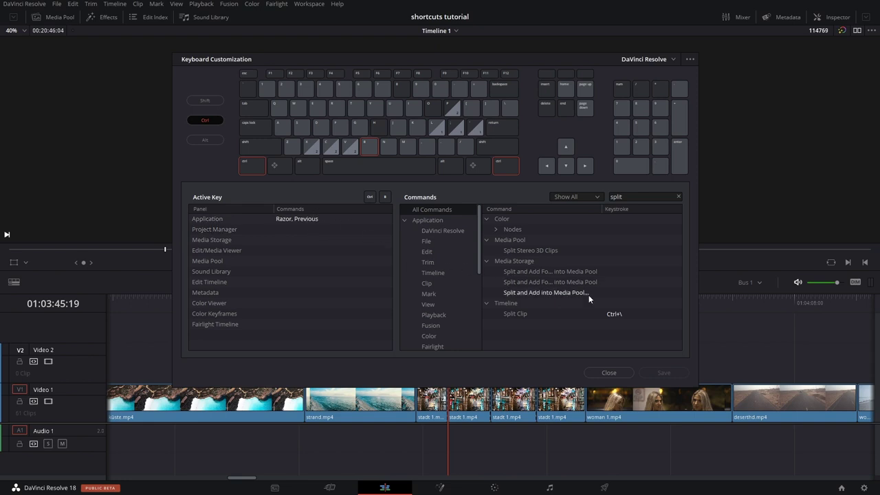
pyautogui.moveTo(624, 315)
pyautogui.click(628, 314)
pyautogui.write('C')
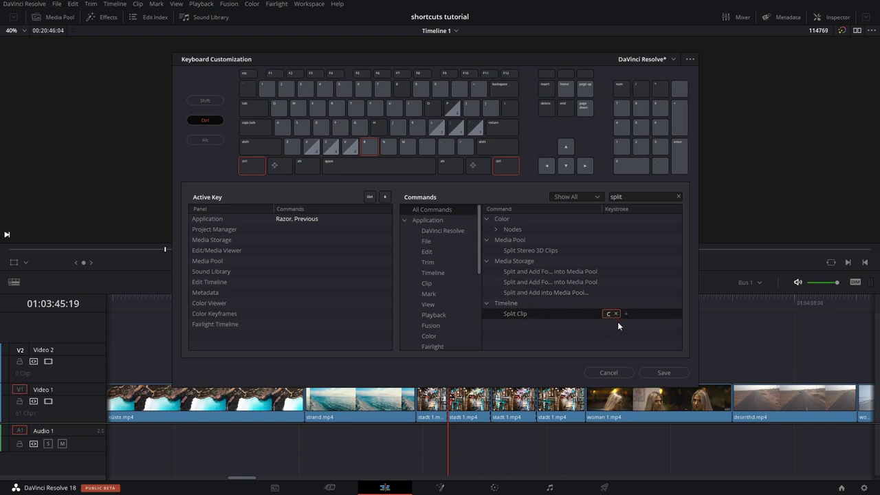
# - Assign C as the Split Clip shortcut and confirm the mapping
pyautogui.click(255, 169)
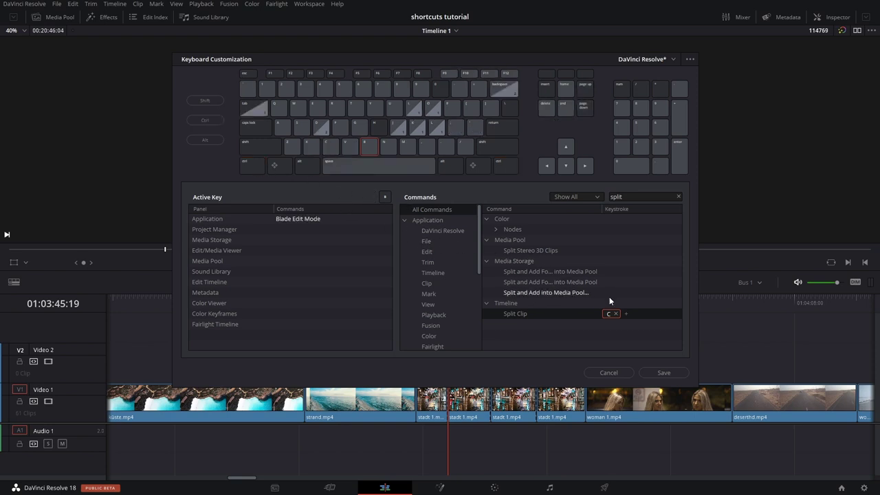
pyautogui.click(615, 313)
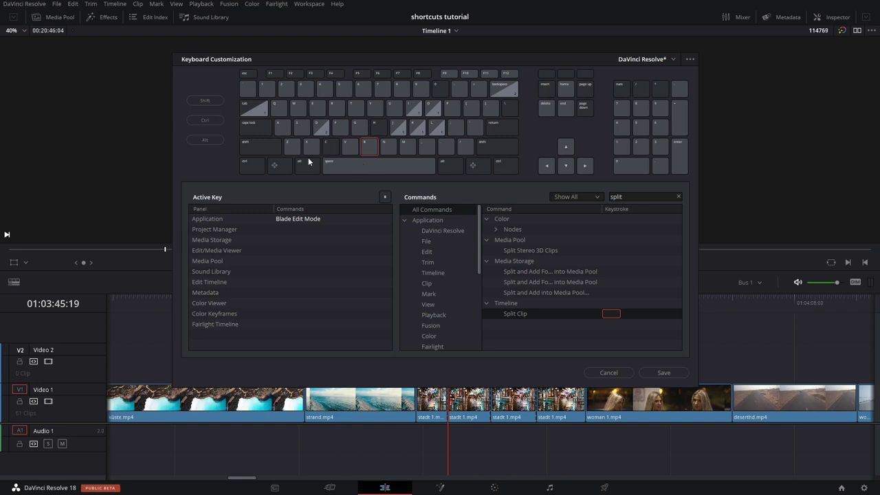
pyautogui.press('c')
pyautogui.click(334, 146)
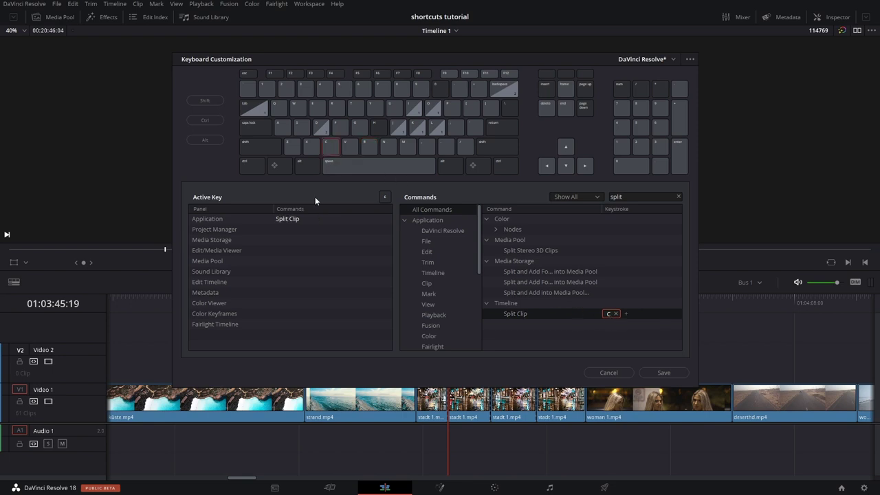
# - Save the mapping as keyboard preset 'tolle shortcuts' and close the customization window
pyautogui.click(657, 374)
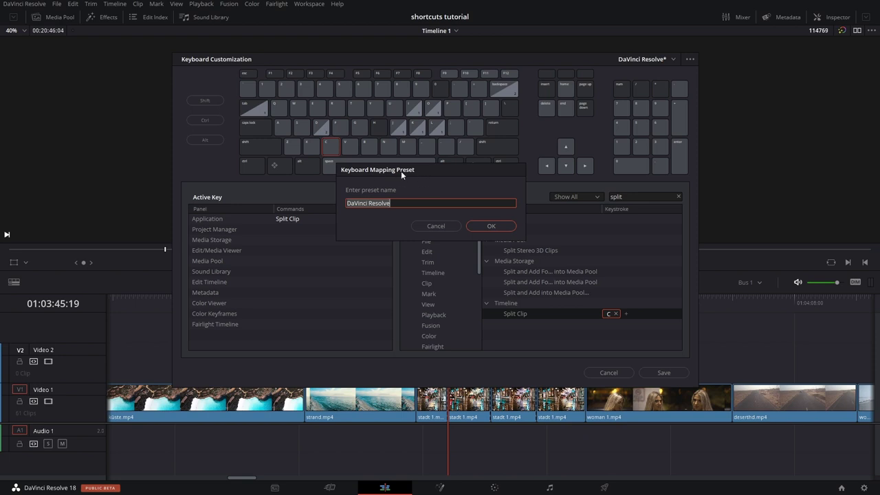
pyautogui.write('tolle ')
pyautogui.write('shortcuts')
pyautogui.click(499, 226)
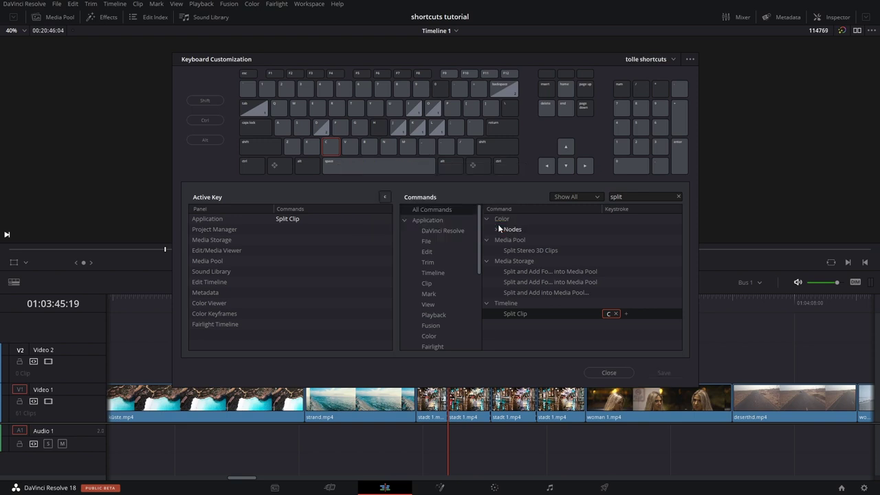
pyautogui.click(624, 375)
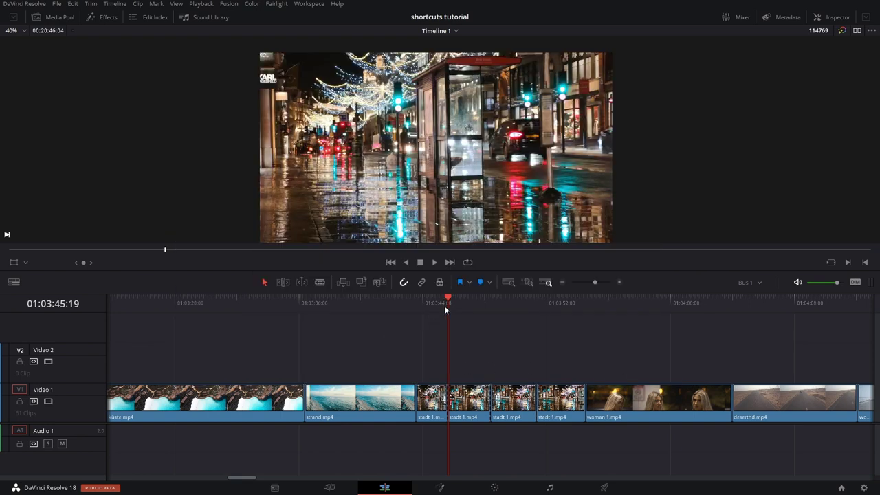
# - Cut stadt 1.mp4 at several playhead positions and select one short piece
pyautogui.moveTo(447, 302); pyautogui.dragTo(468, 304)
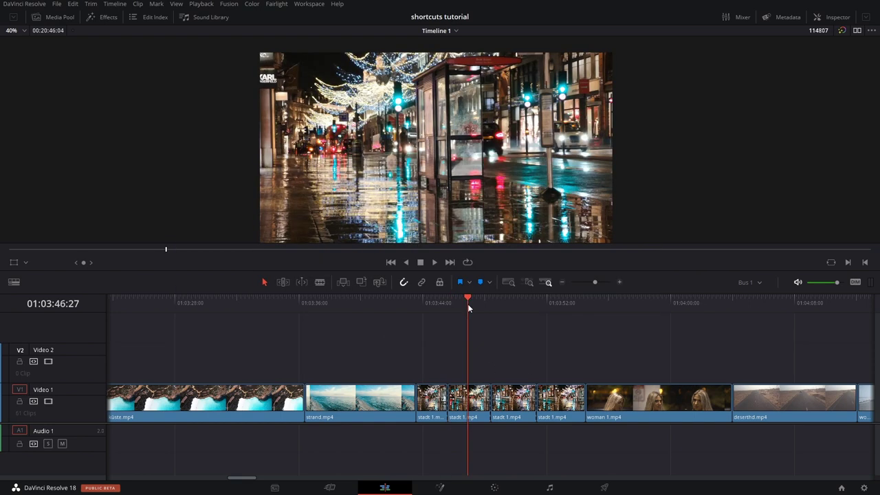
pyautogui.hotkey('ctrl', '\\')
pyautogui.moveTo(473, 302); pyautogui.dragTo(555, 308)
pyautogui.hotkey('ctrl', 'b')
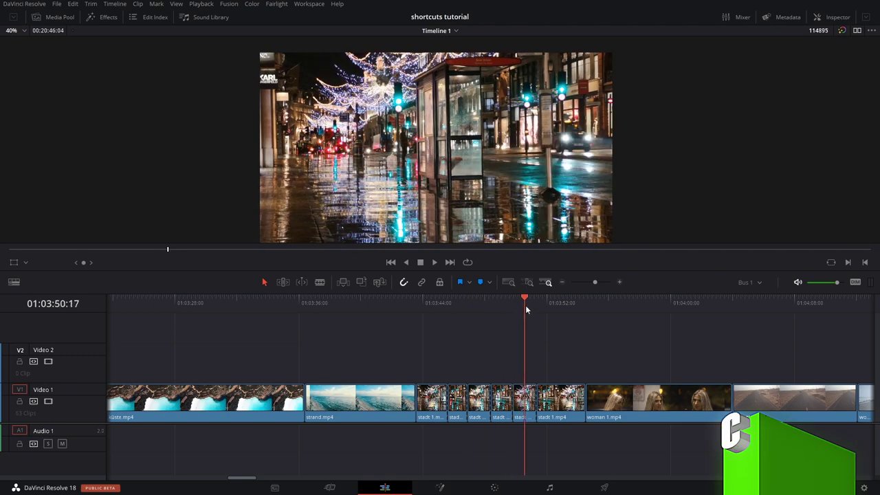
pyautogui.hotkey('ctrl', 'b')
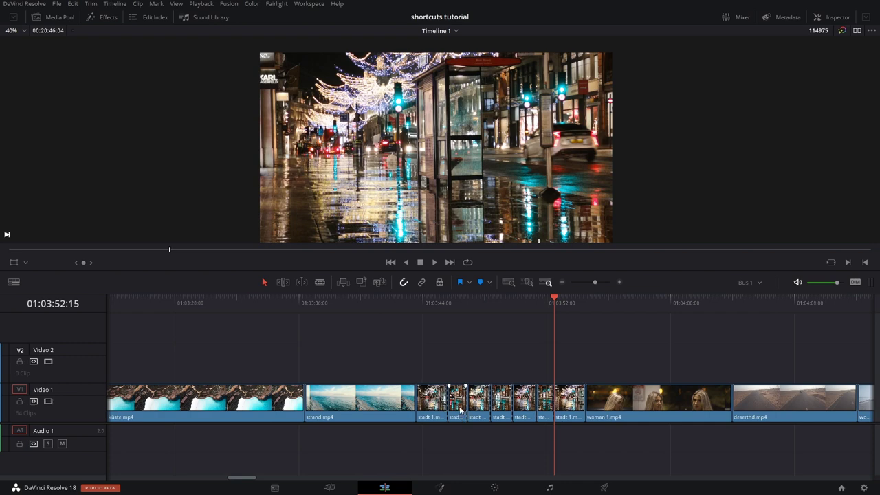
pyautogui.click(460, 405)
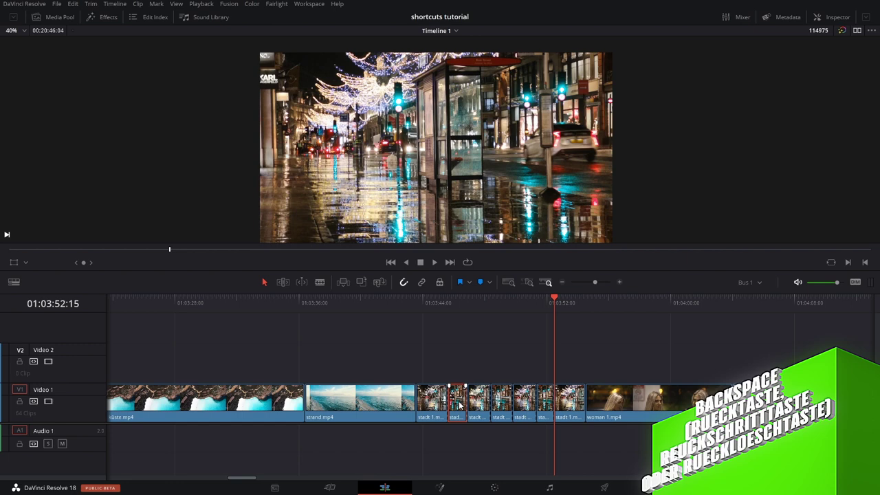
# - Delete the selected short stadt 1.mp4 piece, leaving a gap and 63 clips on Video 1
pyautogui.press('BackSpace')
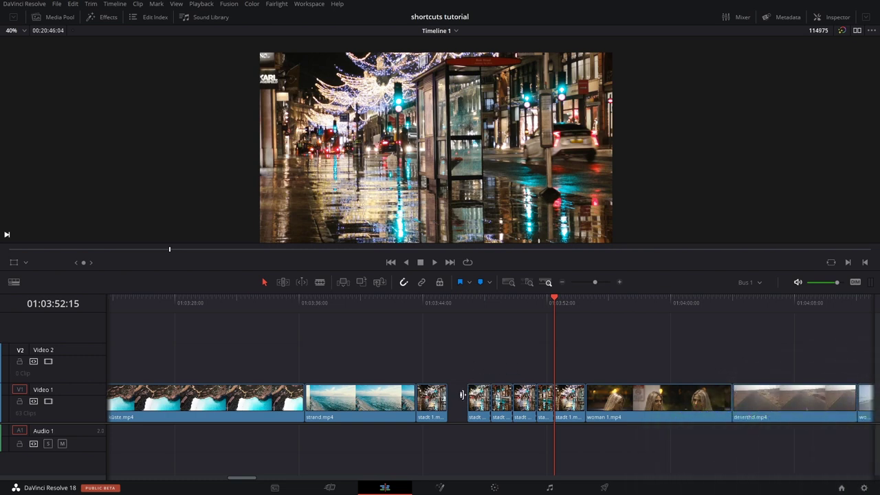
pyautogui.hotkey('alt', 'y')
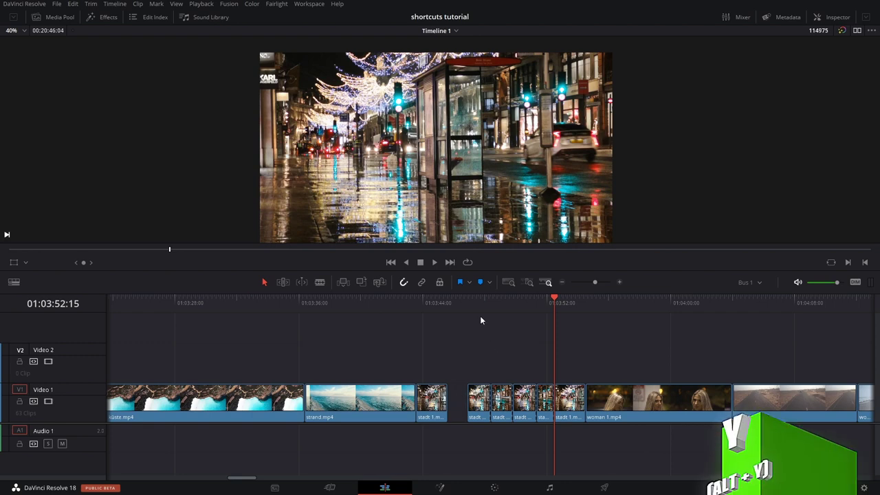
# - Select all clips after the playhead and shift them left to meet stadt 1.mp4, closing the gap
pyautogui.press('j')
pyautogui.press('j')
pyautogui.press('j')
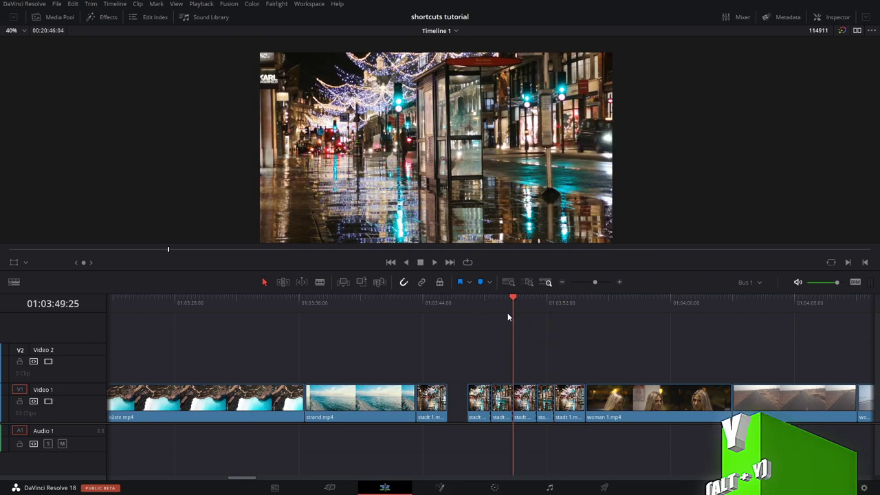
pyautogui.press('k')
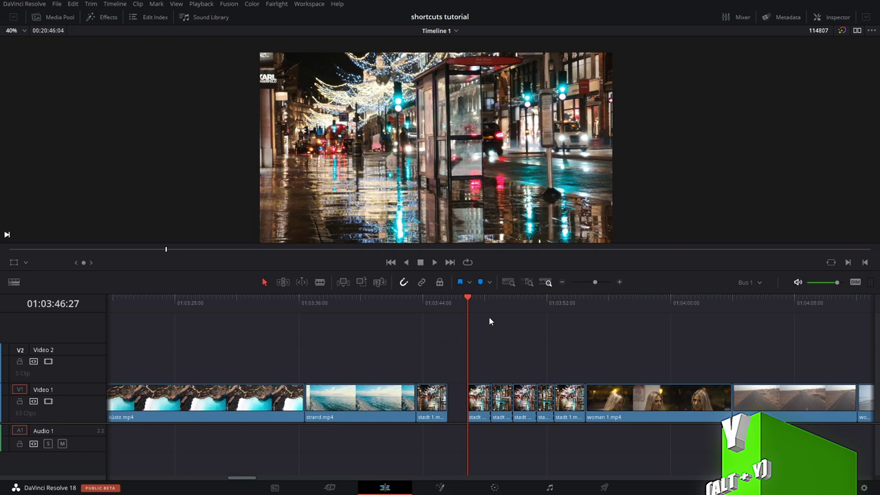
pyautogui.press('y')
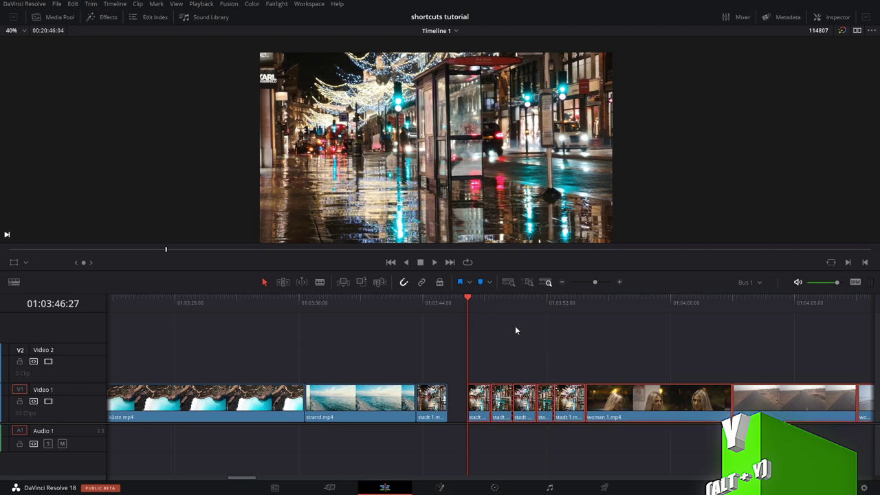
pyautogui.hotkey('ctrl', '-')
pyautogui.hotkey('ctrl', '-')
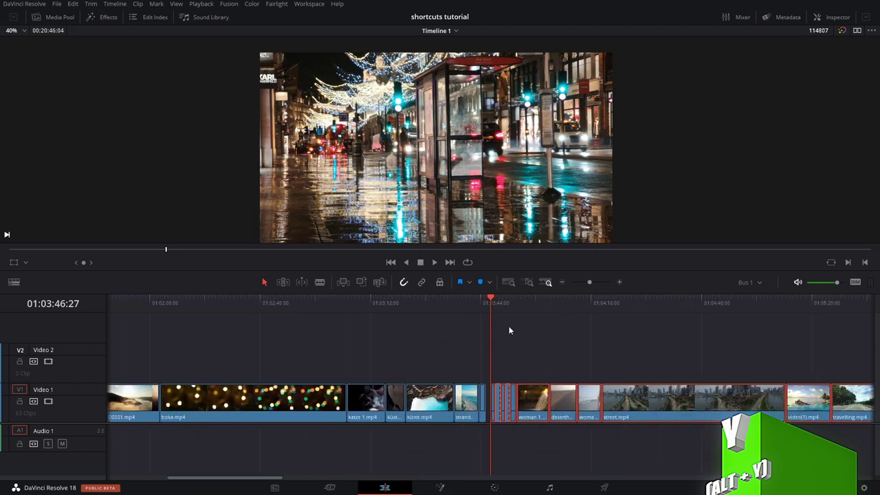
pyautogui.hotkey('ctrl', '-')
pyautogui.hotkey('ctrl', '-')
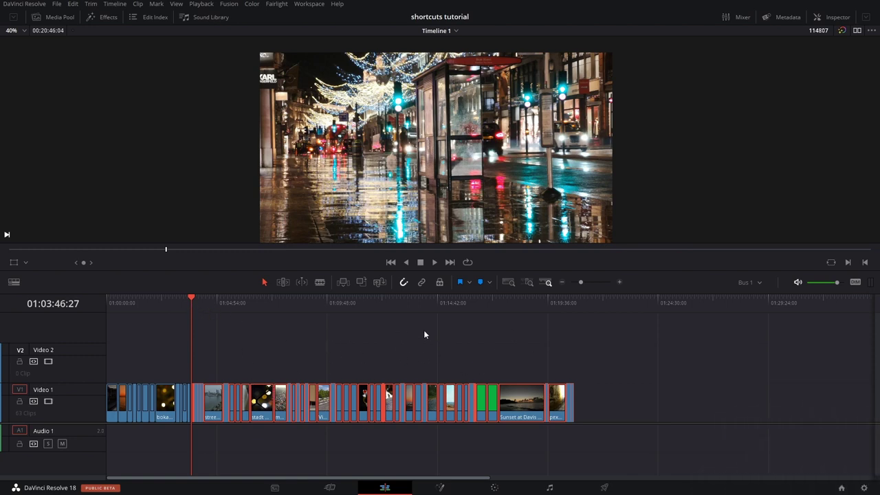
pyautogui.hotkey('ctrl', '=')
pyautogui.moveTo(507, 405); pyautogui.dragTo(485, 405)
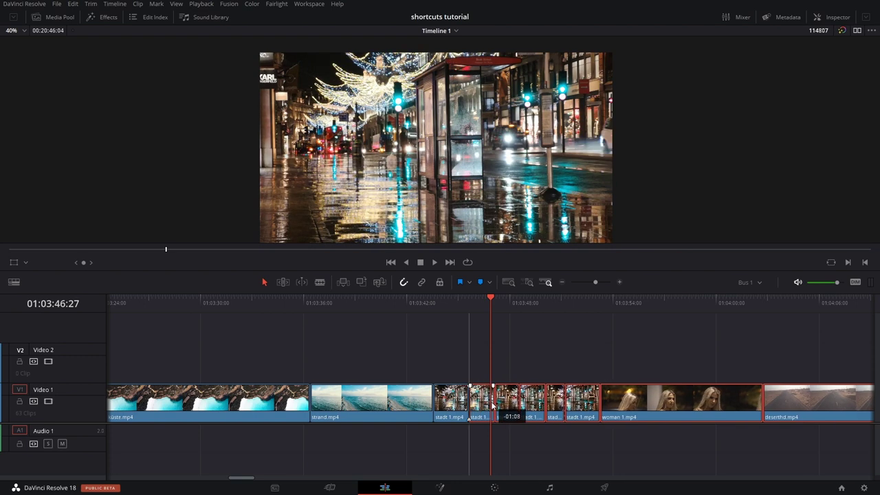
# - Ripple-delete another short stadt 1.mp4 piece so Video 1 holds 62 gapless clips
pyautogui.click(528, 355)
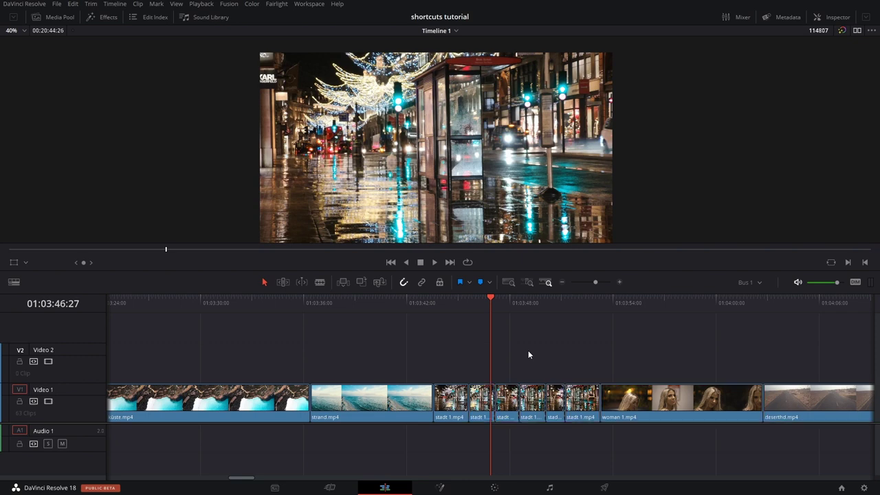
pyautogui.click(510, 404)
pyautogui.press('Delete')
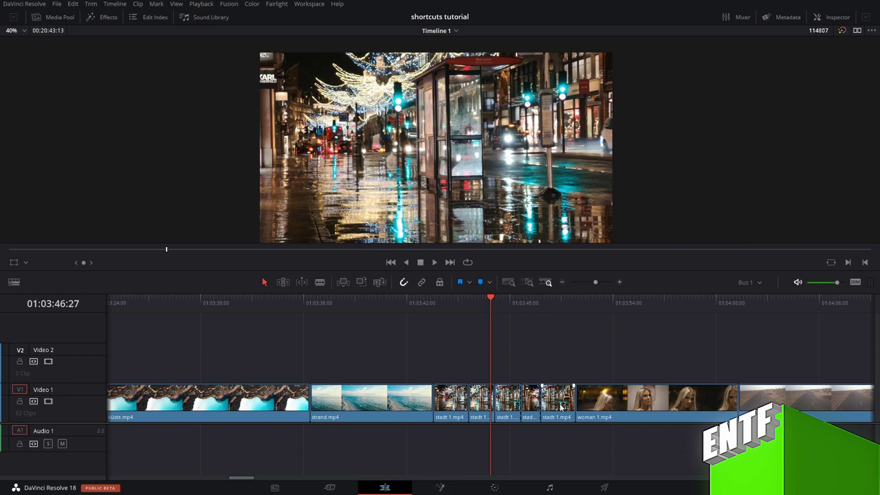
# - Move the last short stadt clip to Video 2, remove it, and delete the gap before woman 1.mp4
pyautogui.moveTo(558, 409); pyautogui.dragTo(523, 368)
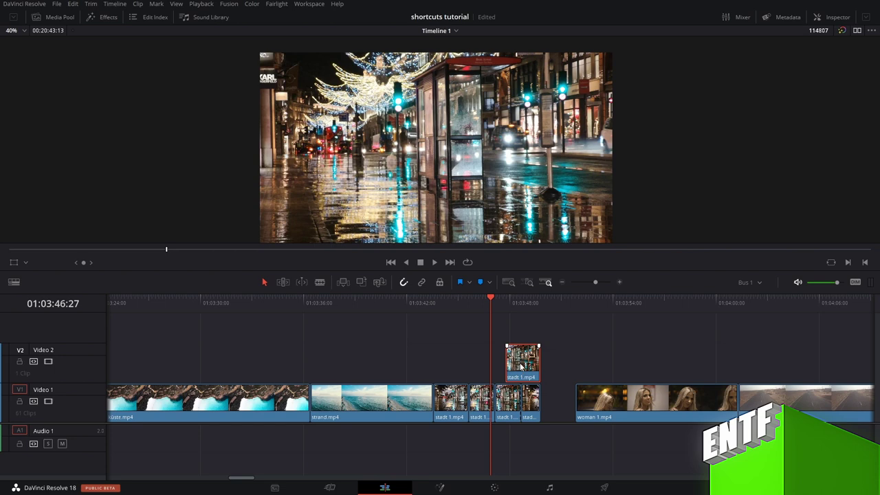
pyautogui.press('Delete')
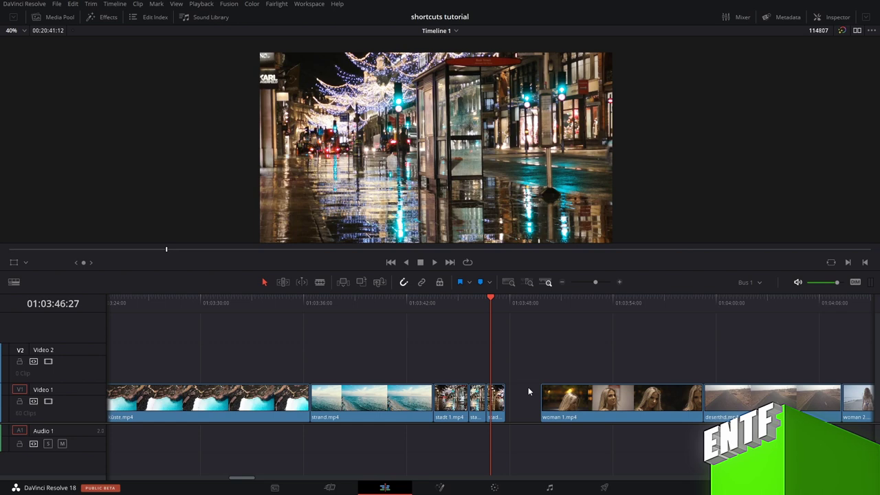
pyautogui.hotkey('ctrl', 'z')
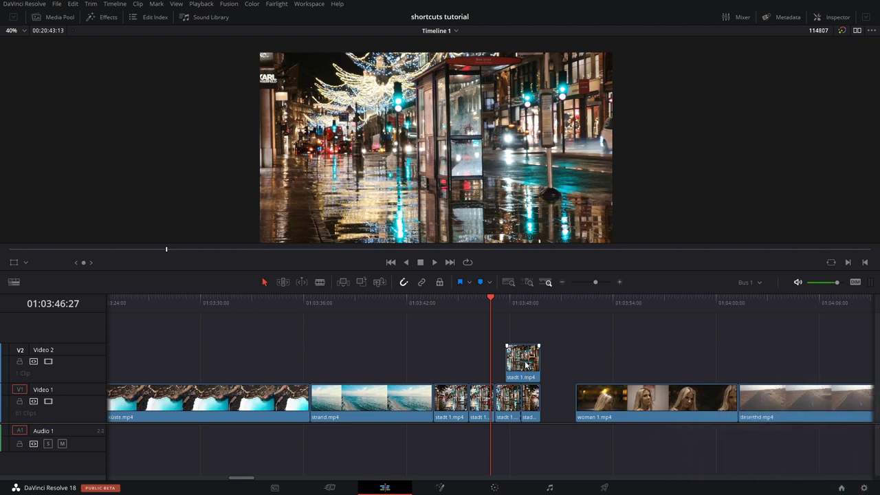
pyautogui.click(526, 365)
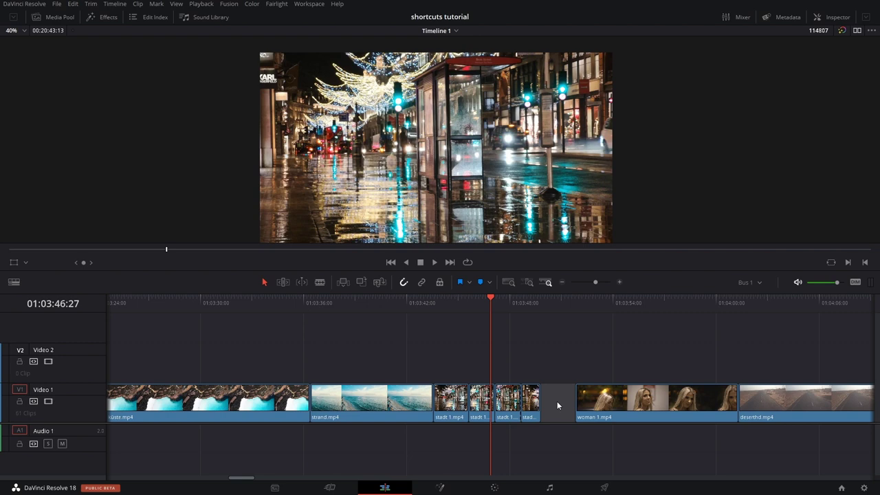
pyautogui.press('Delete')
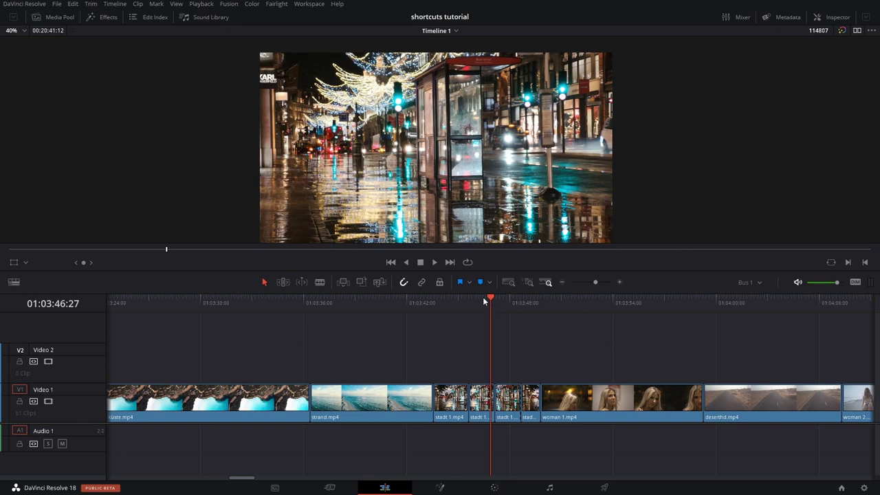
# - Split strand.mp4 at the playhead and ripple-delete its short opening piece, leaving 61 clips
pyautogui.moveTo(485, 300); pyautogui.dragTo(338, 312)
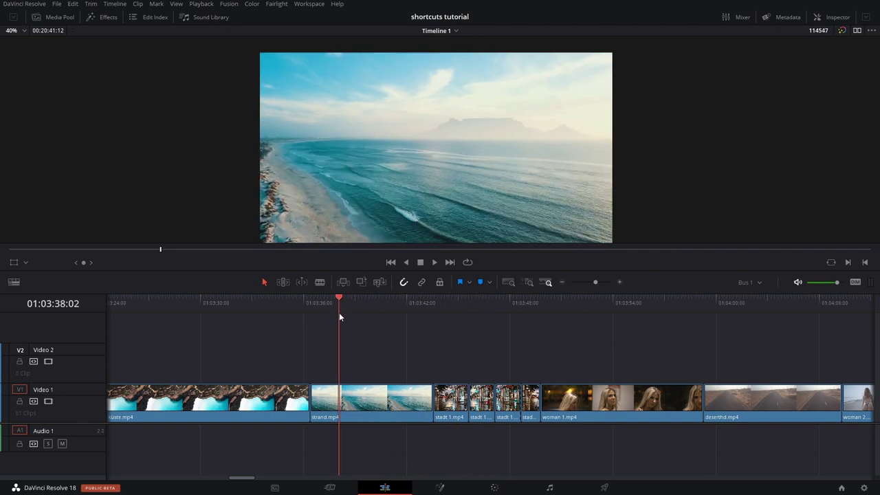
pyautogui.hotkey('ctrl', 'b')
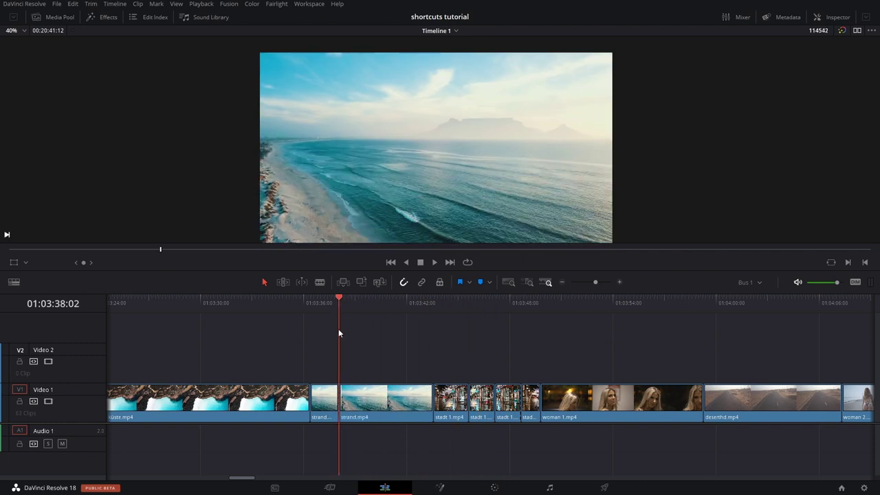
pyautogui.click(328, 402)
pyautogui.press('Delete')
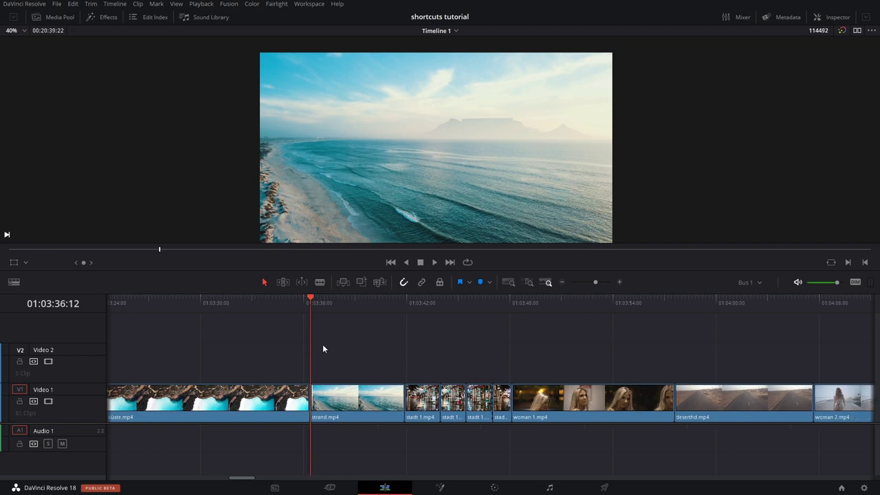
pyautogui.moveTo(316, 307); pyautogui.dragTo(340, 305)
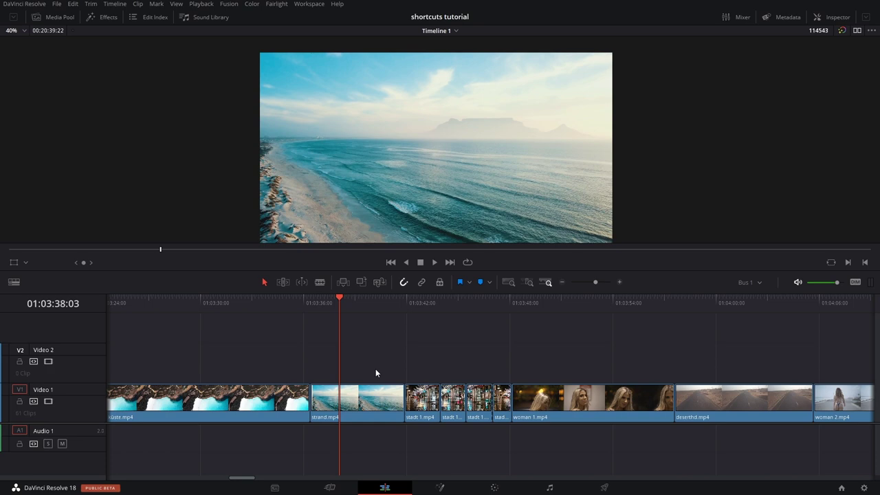
pyautogui.click(283, 283)
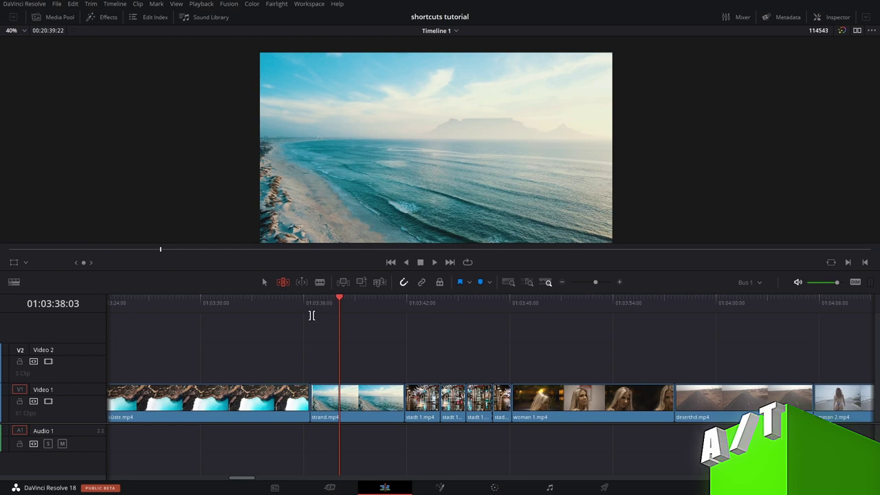
# - Ripple-trim the head of strand.mp4 so it starts at 01:03:36:12, right after küste.mp4
pyautogui.press('a')
pyautogui.click(282, 283)
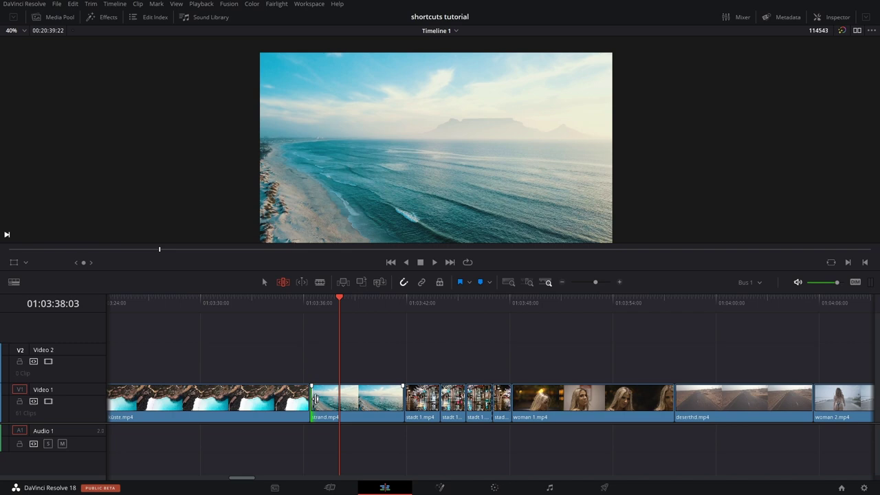
pyautogui.moveTo(316, 399); pyautogui.dragTo(339, 397)
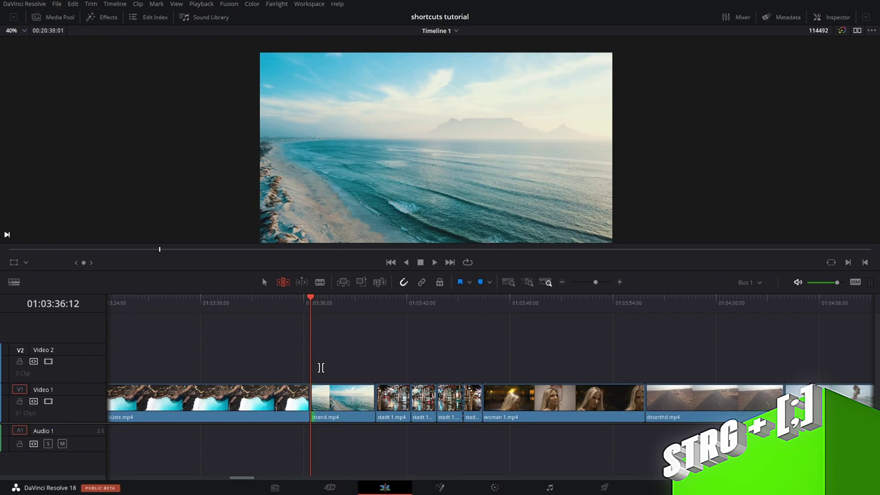
# - Open Keyboard Customization and filter the commands by 'trim'
pyautogui.click(40, 6)
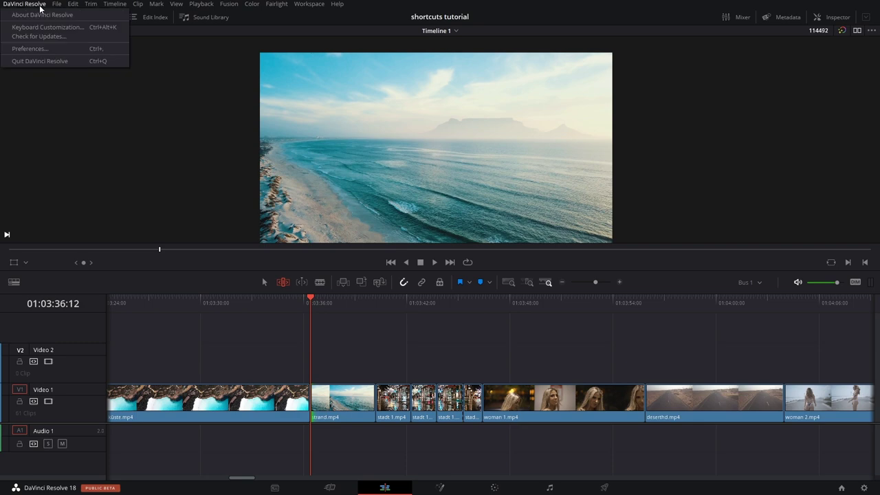
pyautogui.click(47, 27)
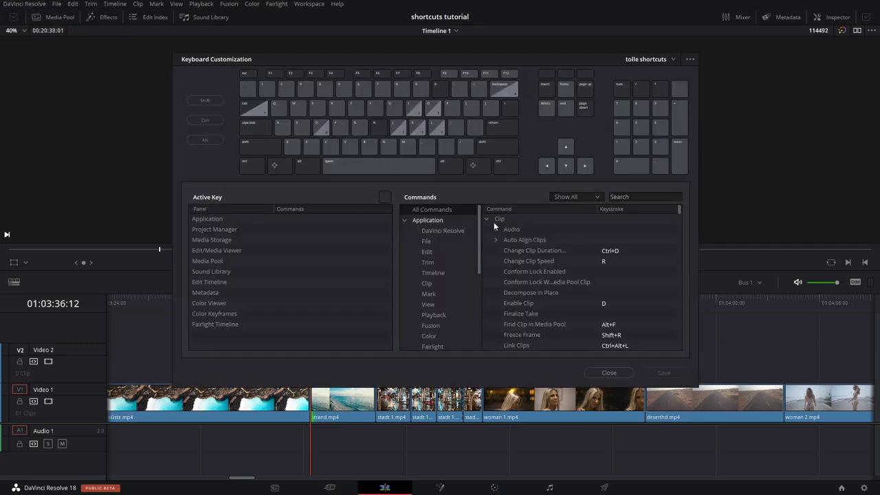
pyautogui.click(613, 196)
pyautogui.write('t')
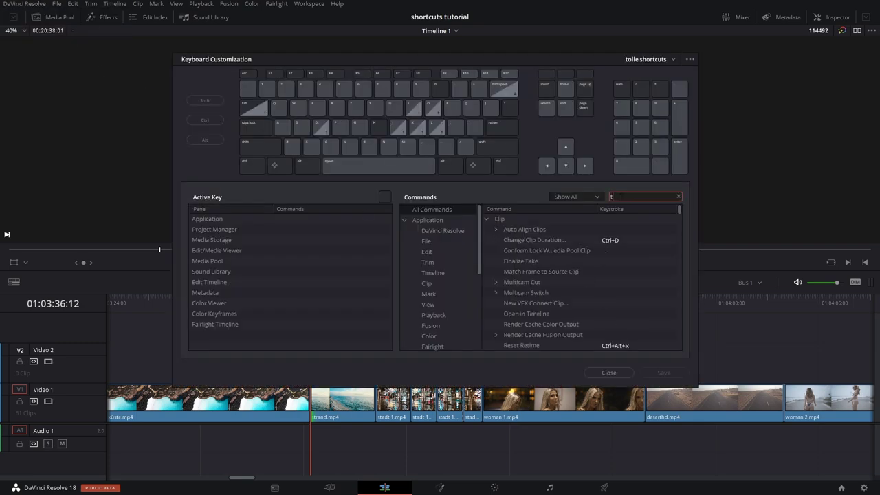
pyautogui.write('rim')
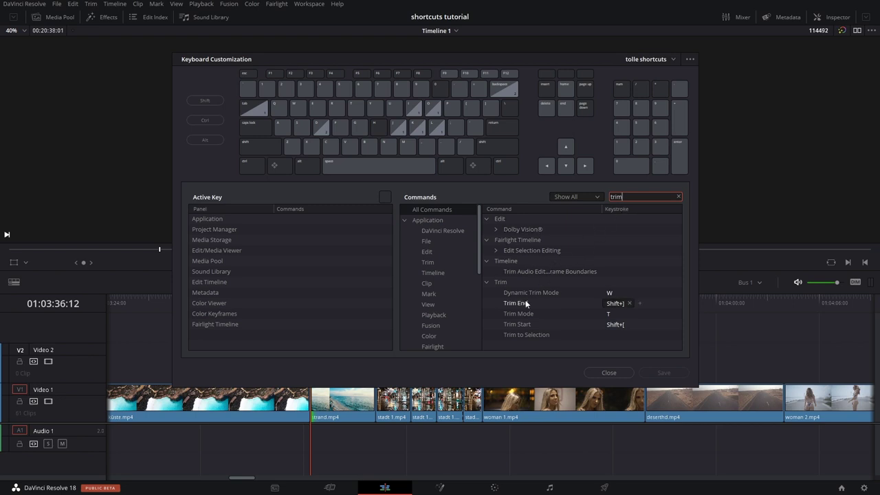
pyautogui.moveTo(523, 322)
# - Try assigning Q to Trim Start, cancel the conflict, and check that Source/Timeline Viewer uses Q
pyautogui.click(608, 324)
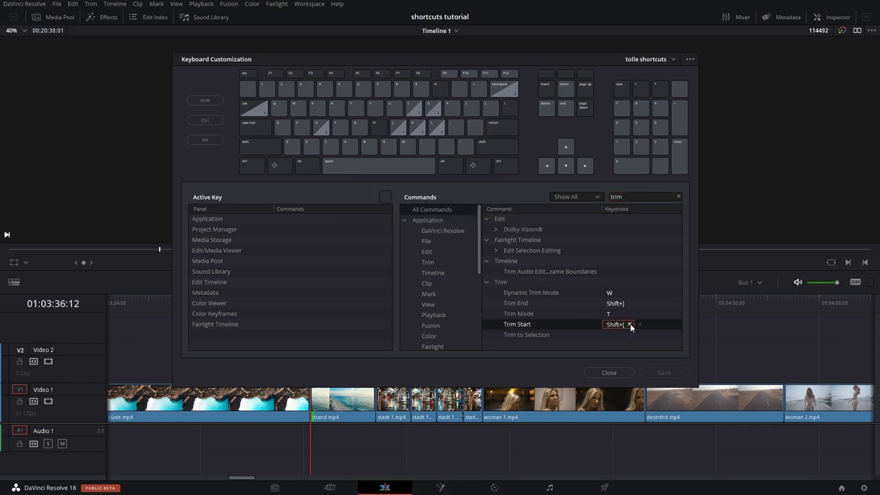
pyautogui.press('q')
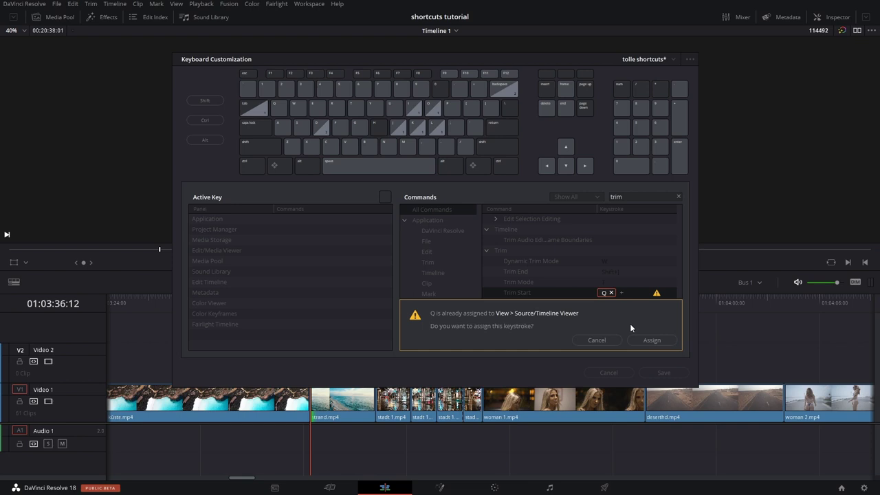
pyautogui.click(599, 342)
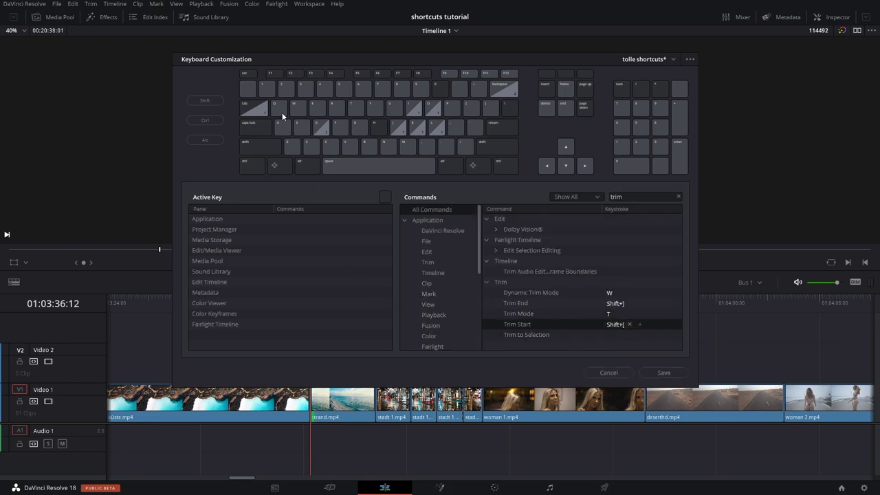
pyautogui.click(281, 112)
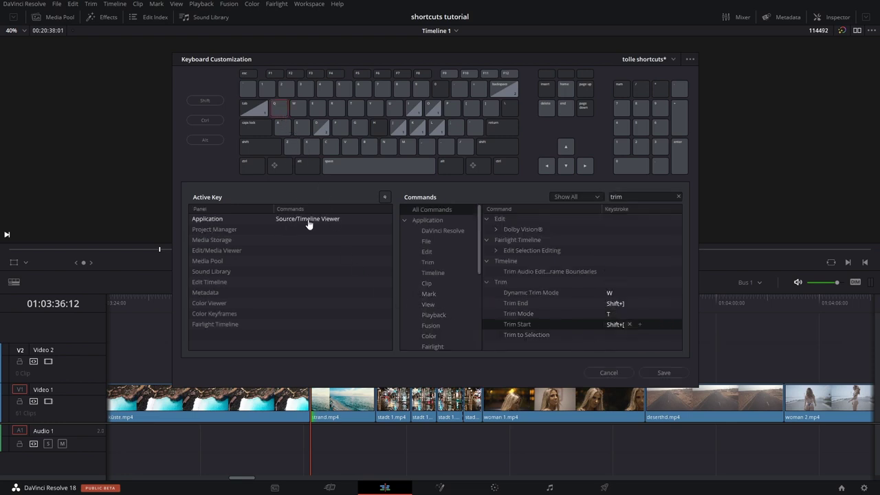
# - Search 'source' and remove the Q shortcut from Source/Timeline Viewer
pyautogui.click(630, 197)
pyautogui.press('BackSpace')
pyautogui.press('BackSpace')
pyautogui.press('BackSpace')
pyautogui.write('source')
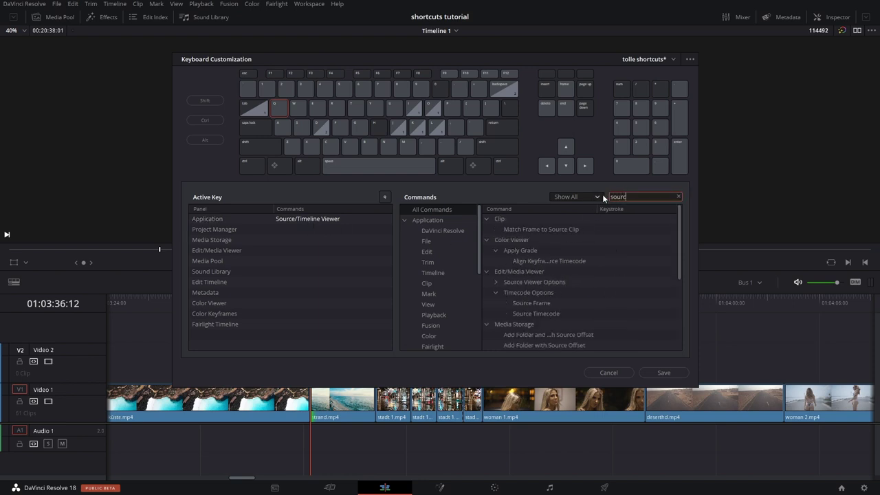
pyautogui.scroll(-2, 581, 247)
pyautogui.scroll(-1, 566, 280)
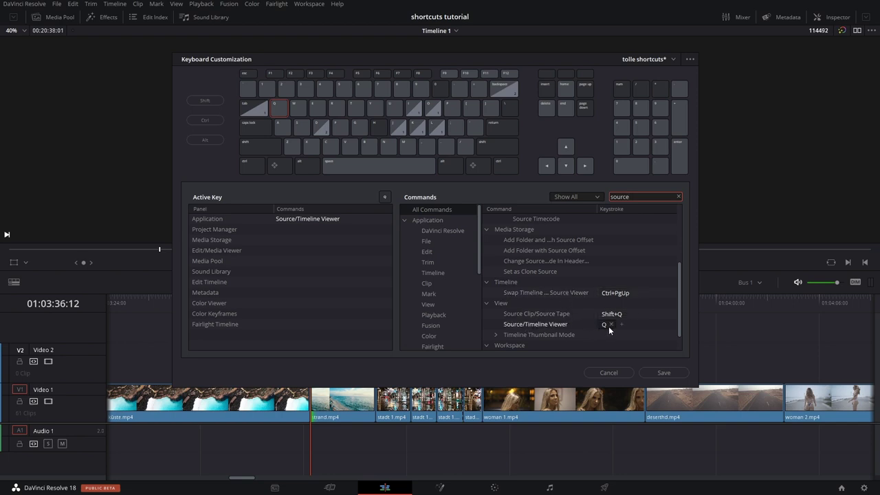
pyautogui.click(611, 324)
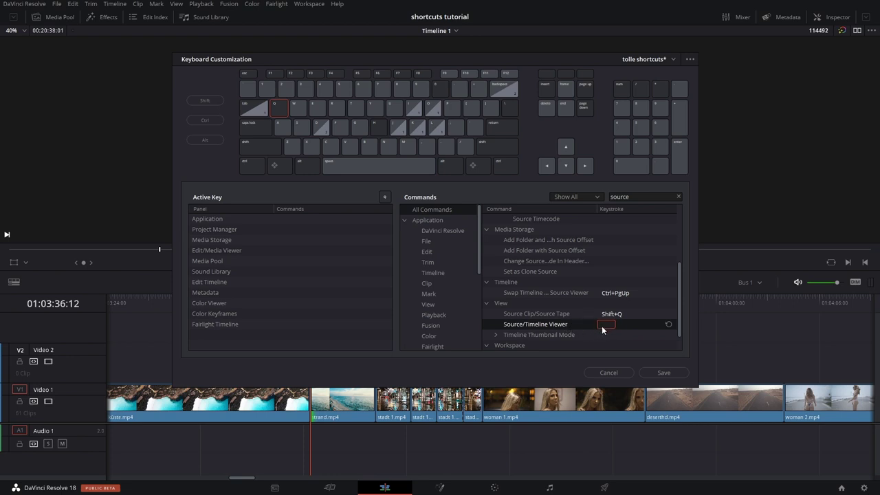
# - Search 'trim' again and assign Q as the Trim Start shortcut
pyautogui.click(646, 196)
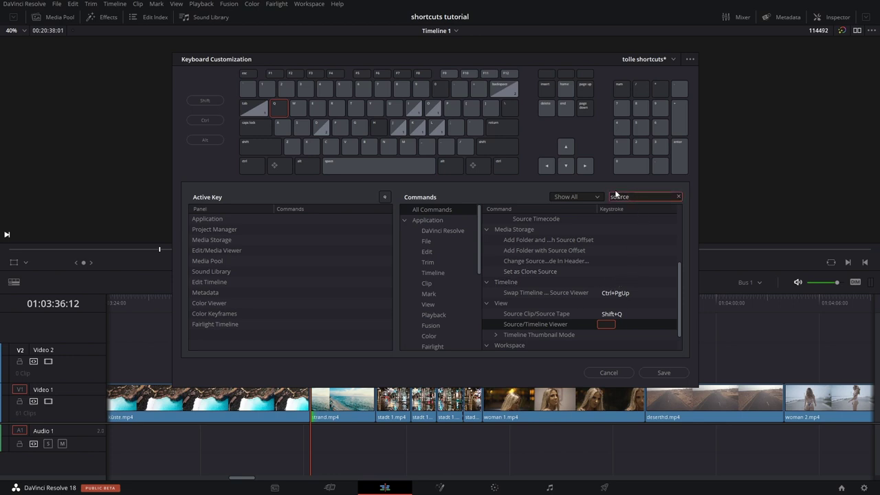
pyautogui.press('BackSpace')
pyautogui.press('BackSpace')
pyautogui.press('BackSpace')
pyautogui.press('BackSpace')
pyautogui.press('BackSpace')
pyautogui.write('trim')
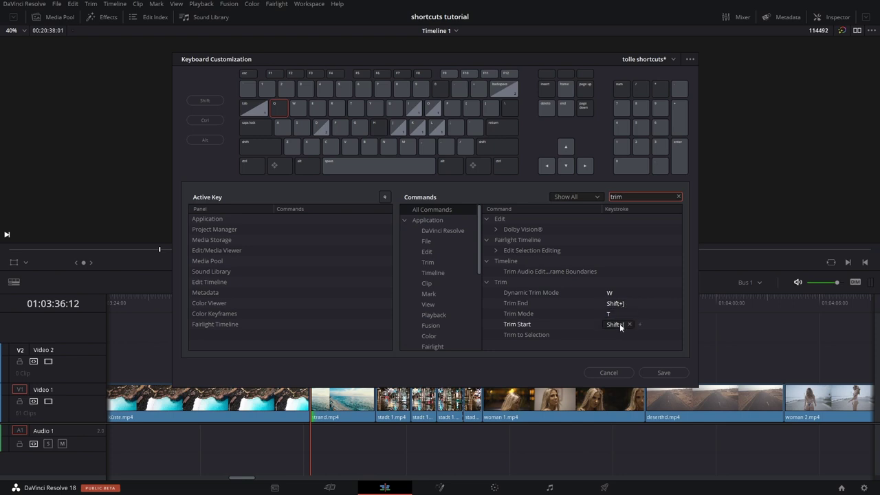
pyautogui.click(617, 327)
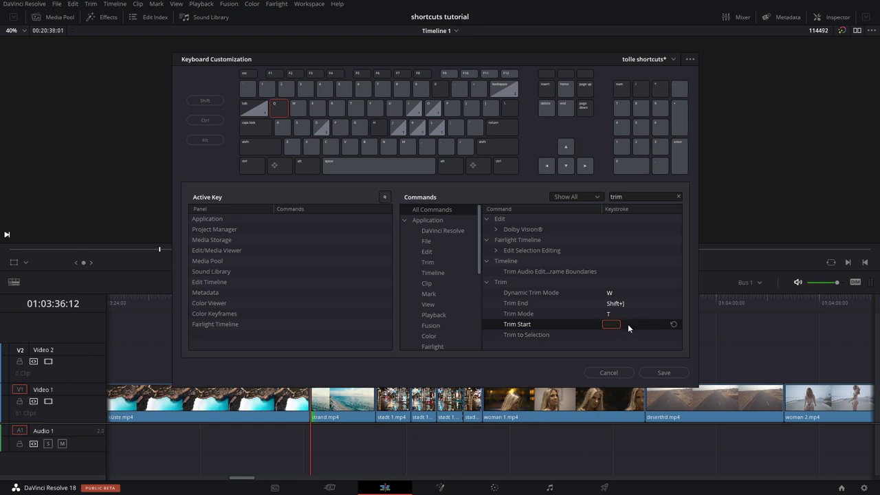
pyautogui.press('q')
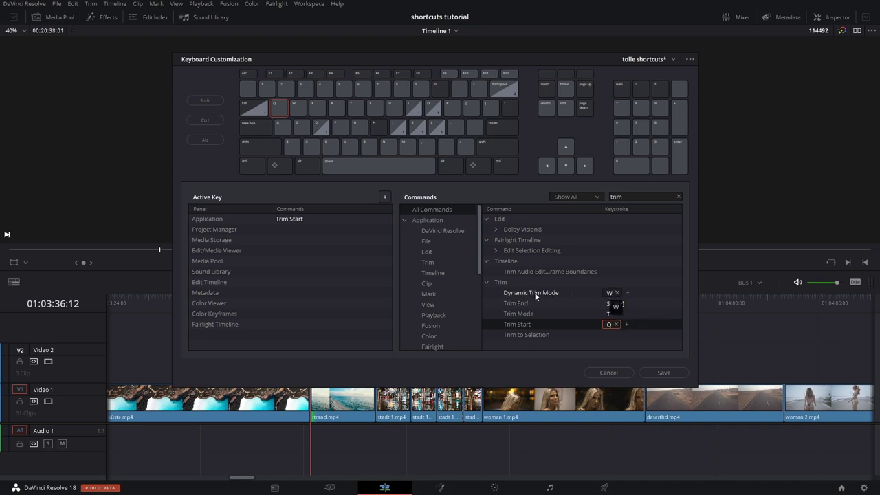
# - Remove W from Dynamic Trim Mode, assign W to Trim End, and save the preset
pyautogui.click(617, 292)
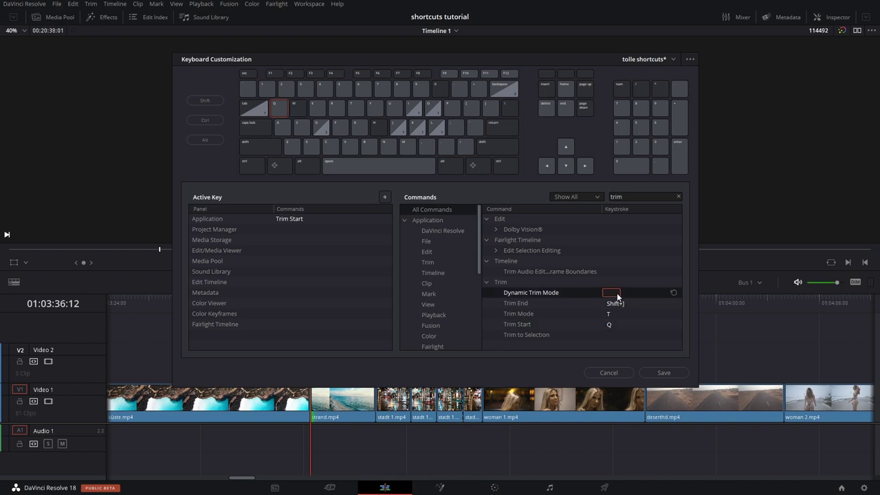
pyautogui.click(617, 303)
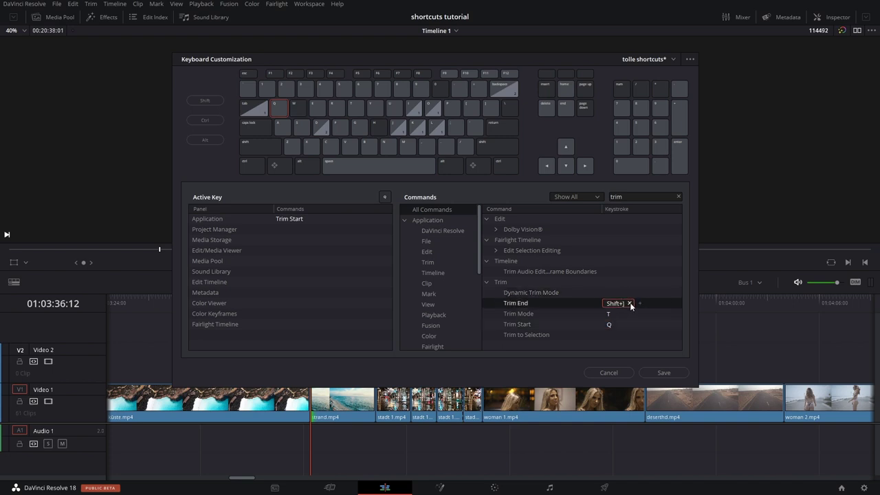
pyautogui.press('w')
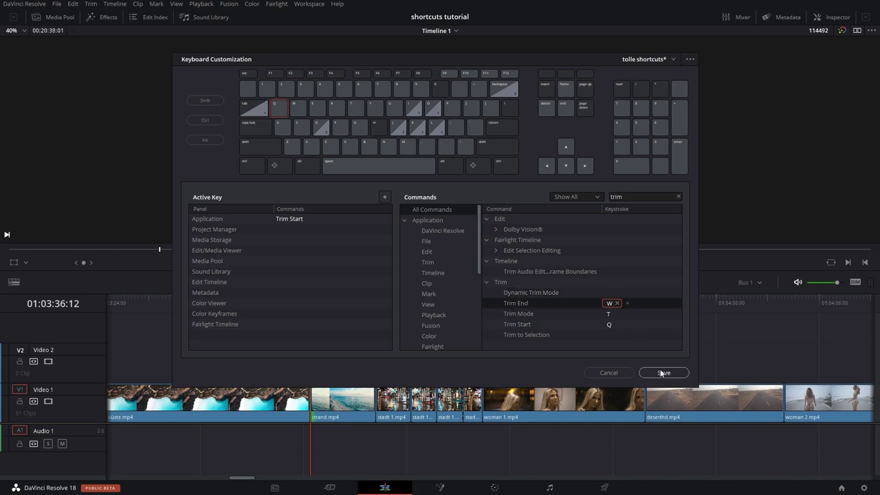
pyautogui.click(662, 372)
# - Close the shortcut settings and ripple-trim woman 1.mp4's start and end with Q and W
pyautogui.click(609, 372)
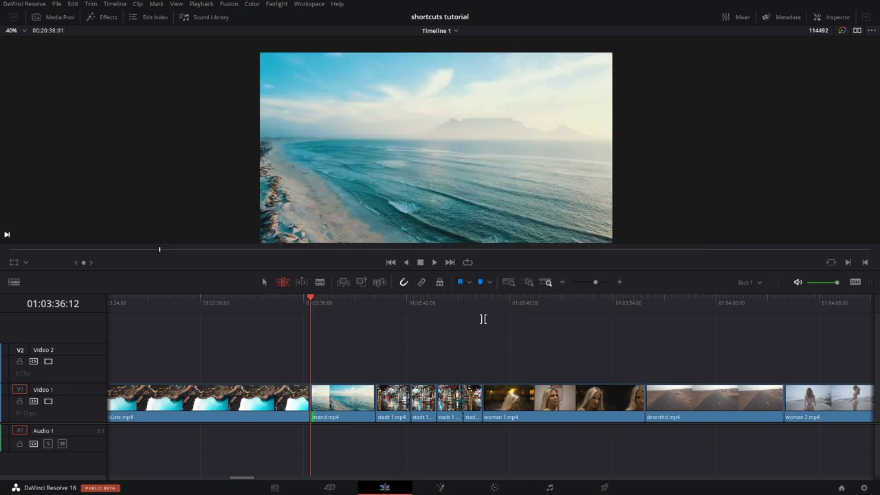
pyautogui.moveTo(481, 311); pyautogui.dragTo(510, 316)
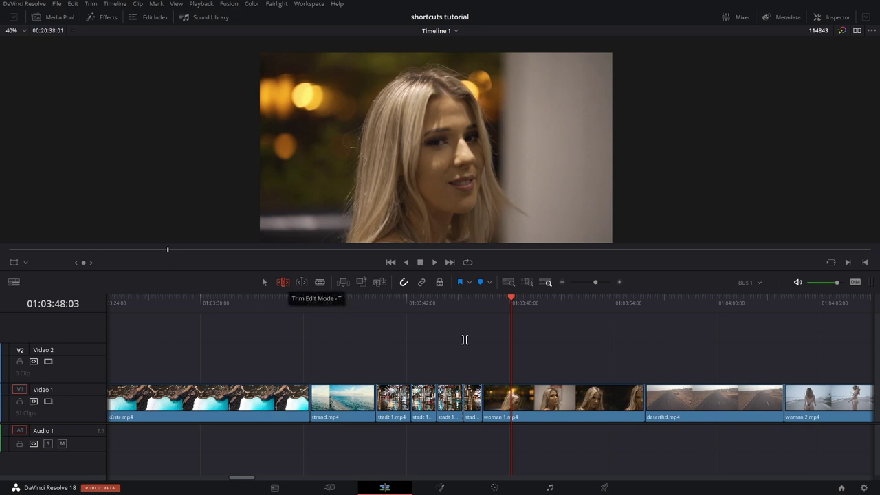
pyautogui.press('q')
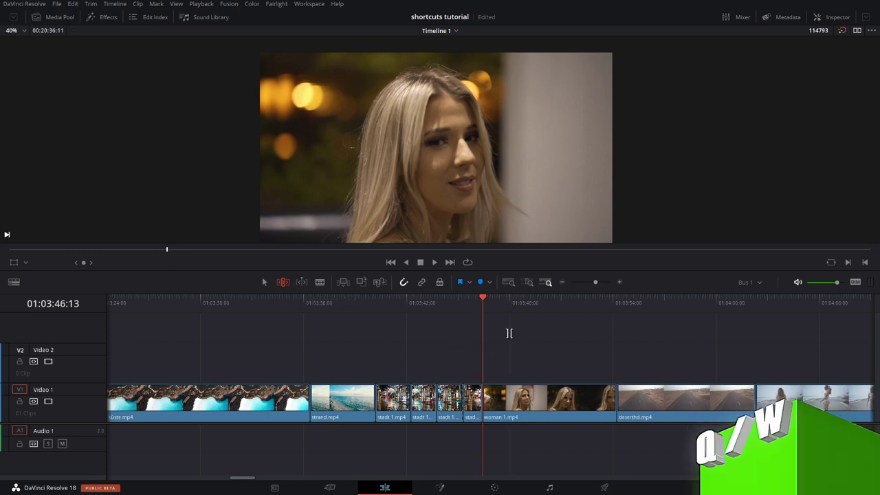
pyautogui.moveTo(482, 305); pyautogui.dragTo(582, 318)
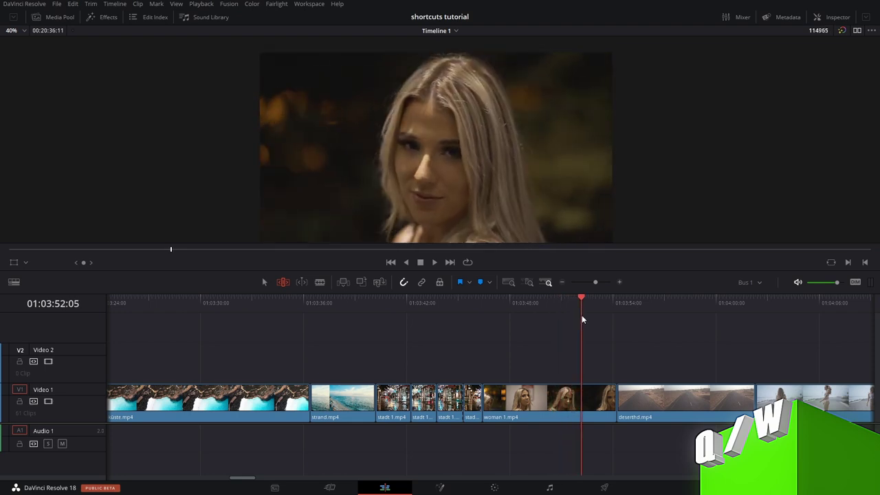
pyautogui.press('w')
pyautogui.press('q')
# - Trim deserthd.mp4 and woman 2.mp4, split woman 2.mp4, and trim its second piece's start
pyautogui.moveTo(562, 307); pyautogui.dragTo(641, 309)
pyautogui.press('q')
pyautogui.press('w')
pyautogui.press('q')
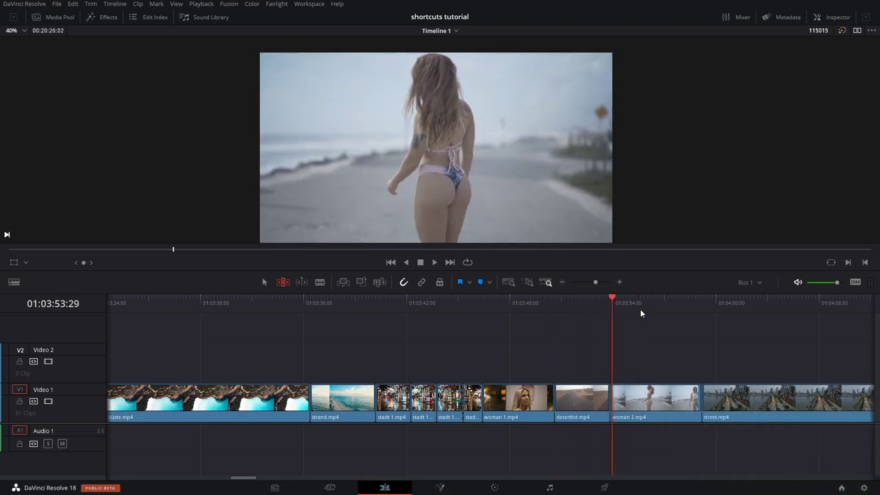
pyautogui.moveTo(615, 309); pyautogui.dragTo(649, 312)
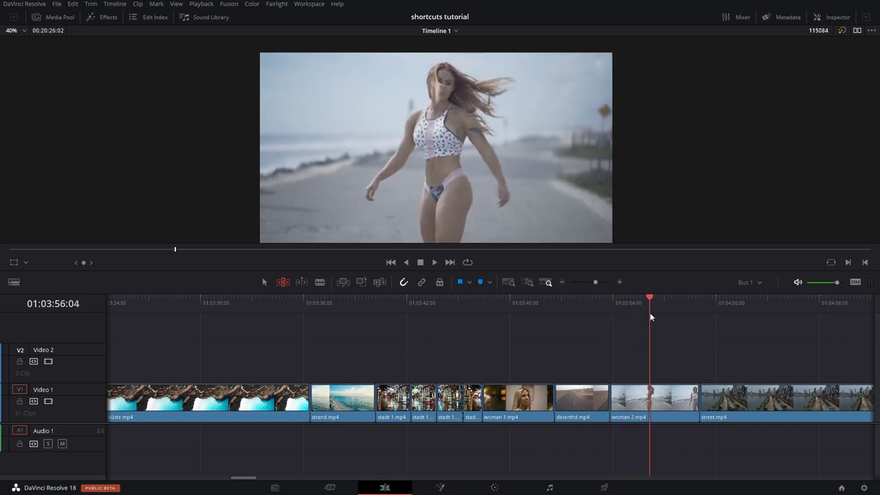
pyautogui.hotkey('ctrl', 'b')
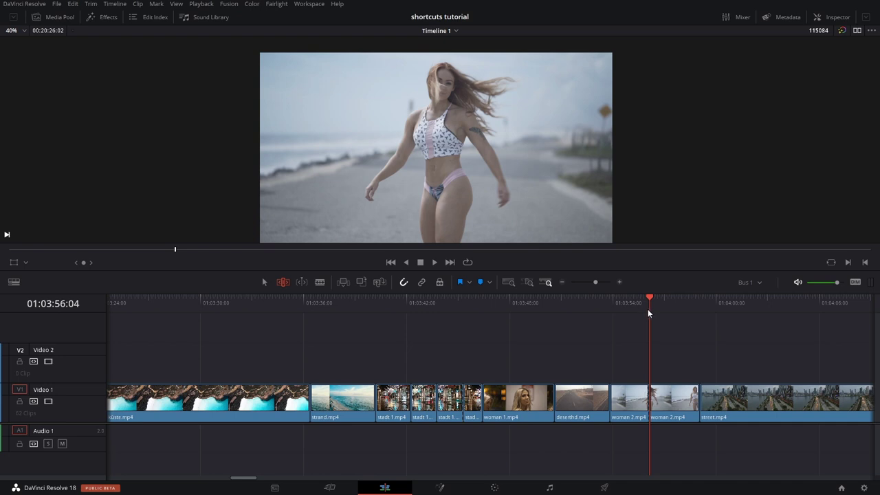
pyautogui.press('space')
pyautogui.press('space')
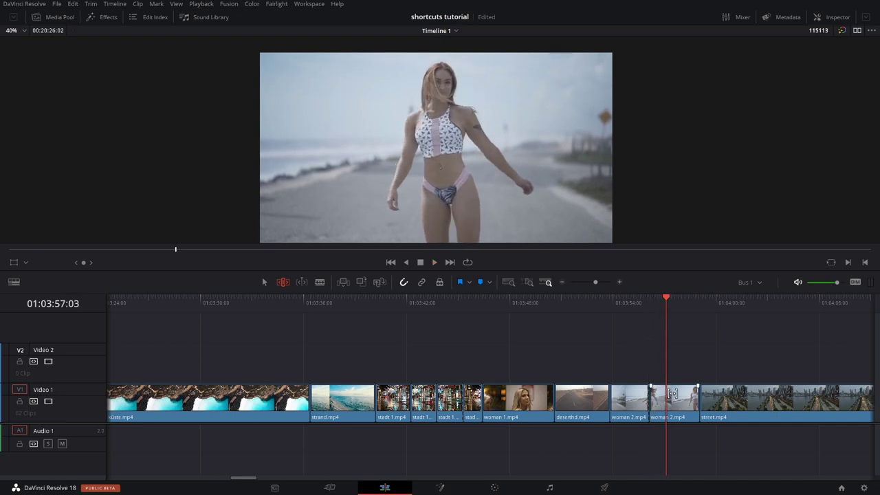
pyautogui.hotkey('ctrl', 'shift', '[')
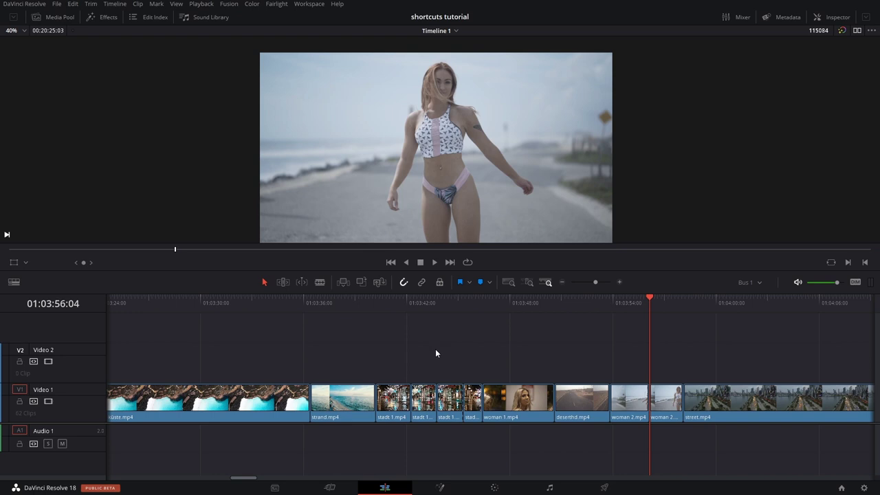
# - Put three strand.mp4 copies on Video 2: Alt-drag, paste at woman 1, insert-paste at woman 2
pyautogui.click(356, 406)
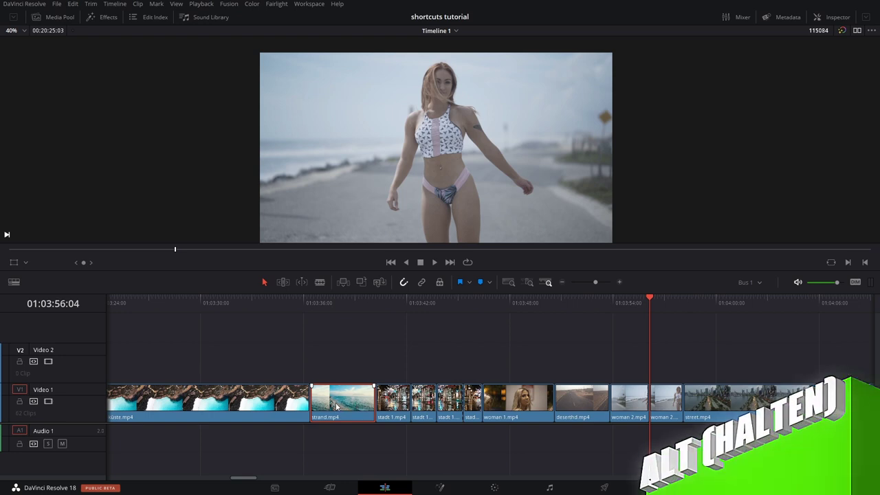
pyautogui.keyDown('alt'); pyautogui.moveTo(339, 405); pyautogui.dragTo(425, 375); pyautogui.keyUp('alt')
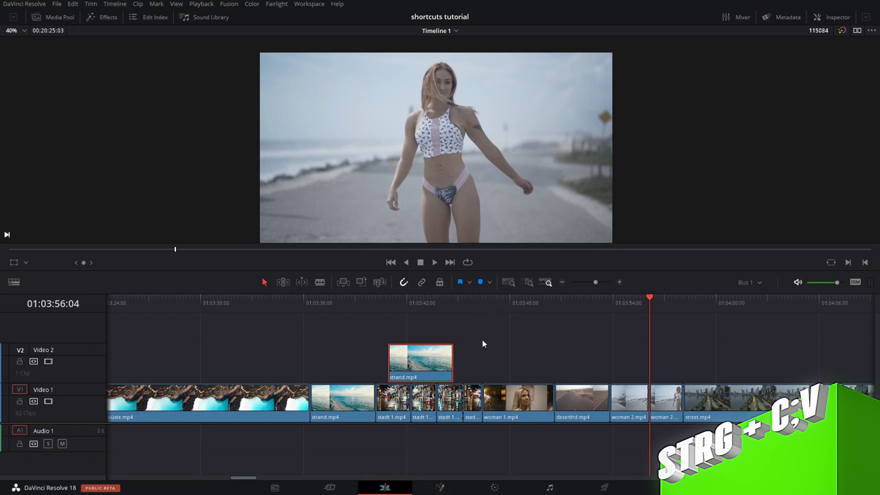
pyautogui.moveTo(540, 311); pyautogui.dragTo(504, 312)
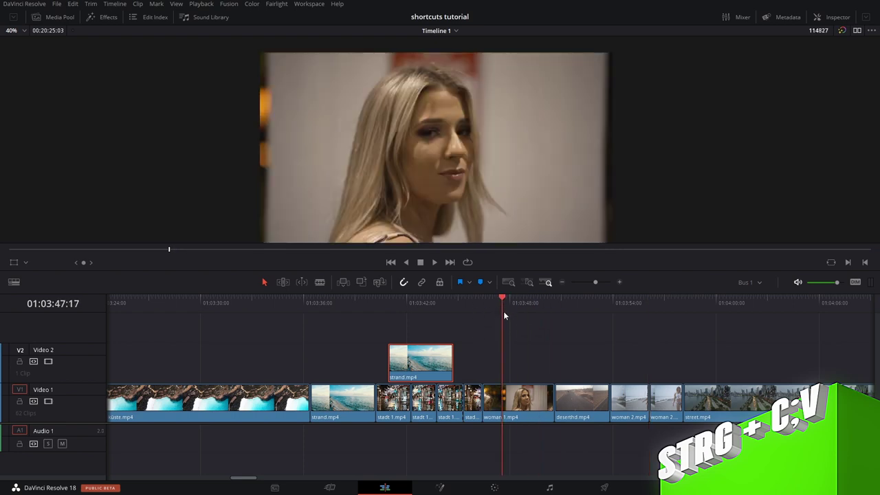
pyautogui.hotkey('ctrl', 'v')
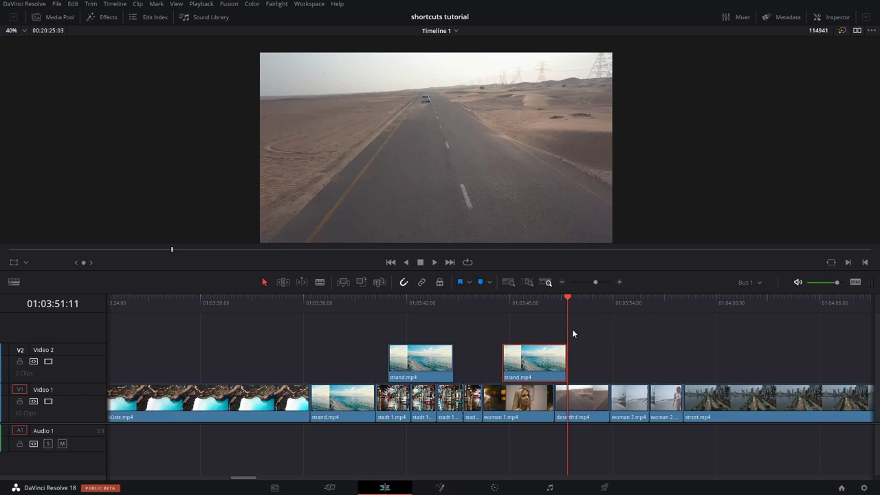
pyautogui.moveTo(605, 309); pyautogui.dragTo(667, 308)
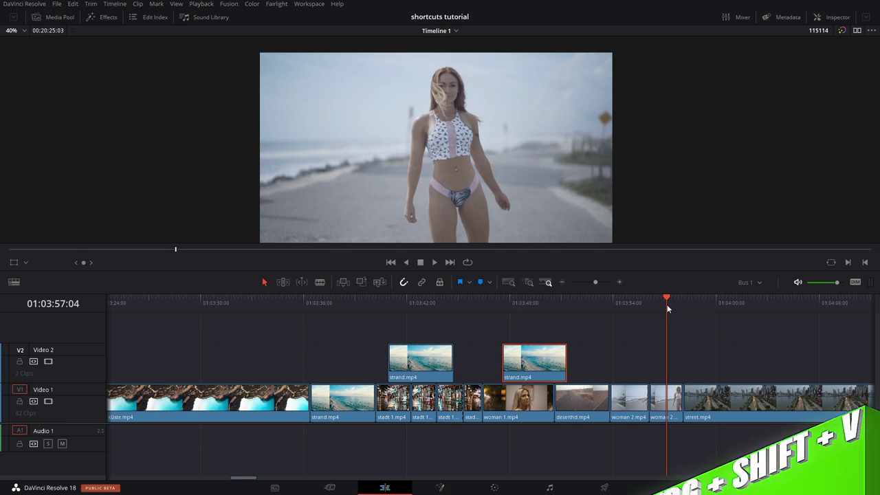
pyautogui.hotkey('ctrl', 'shift', 'v')
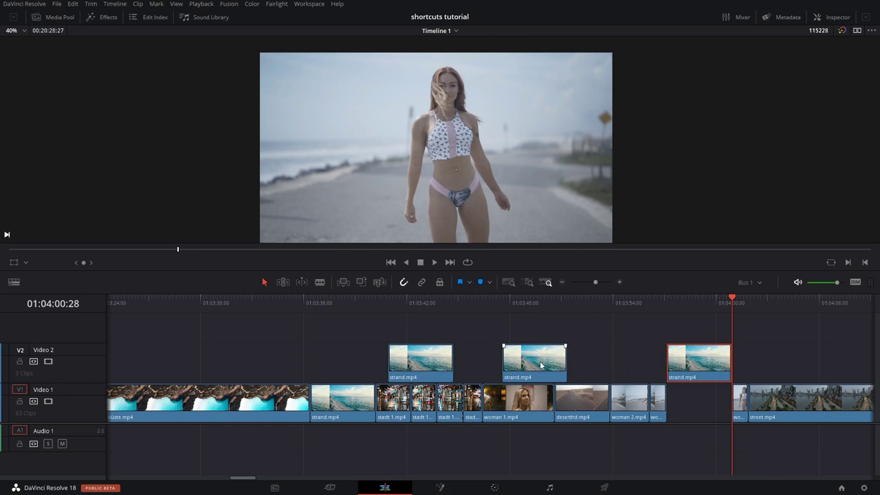
pyautogui.click(526, 303)
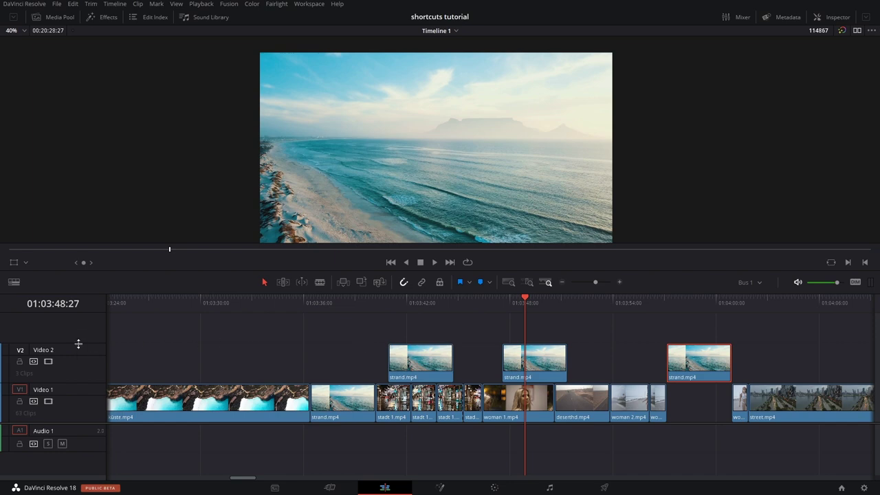
pyautogui.click(47, 362)
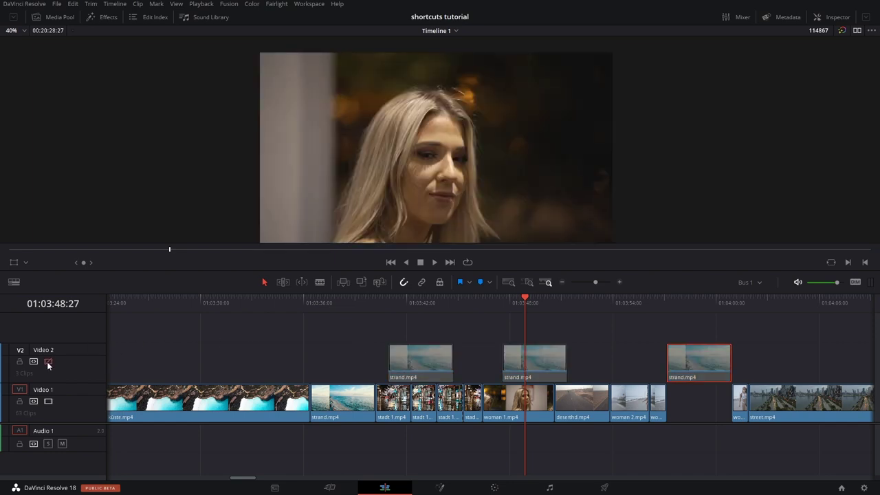
pyautogui.click(48, 362)
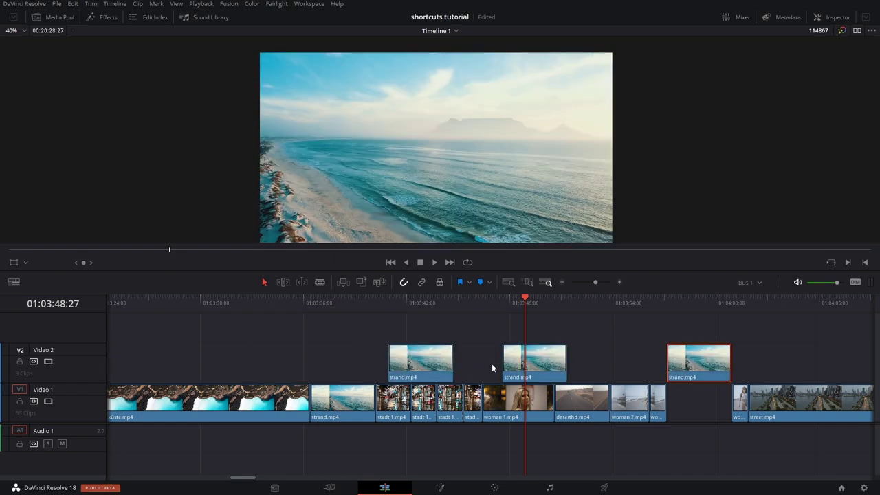
pyautogui.click(531, 361)
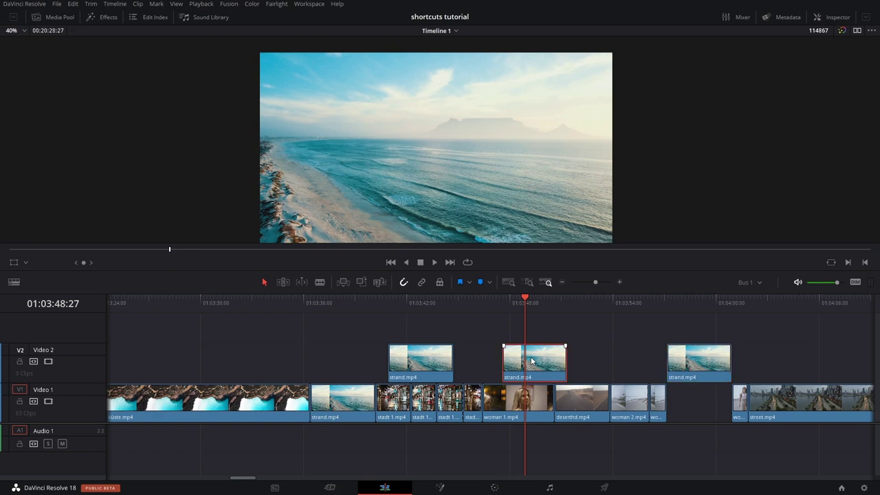
pyautogui.press('d')
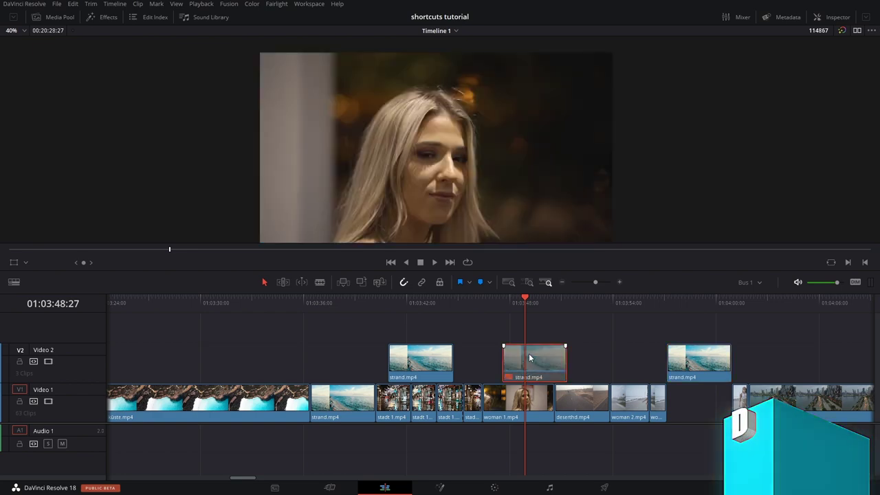
pyautogui.press('d')
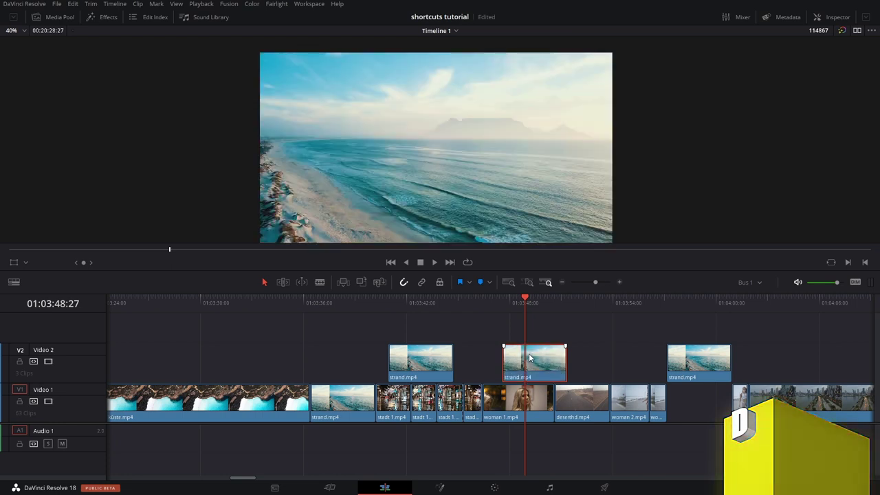